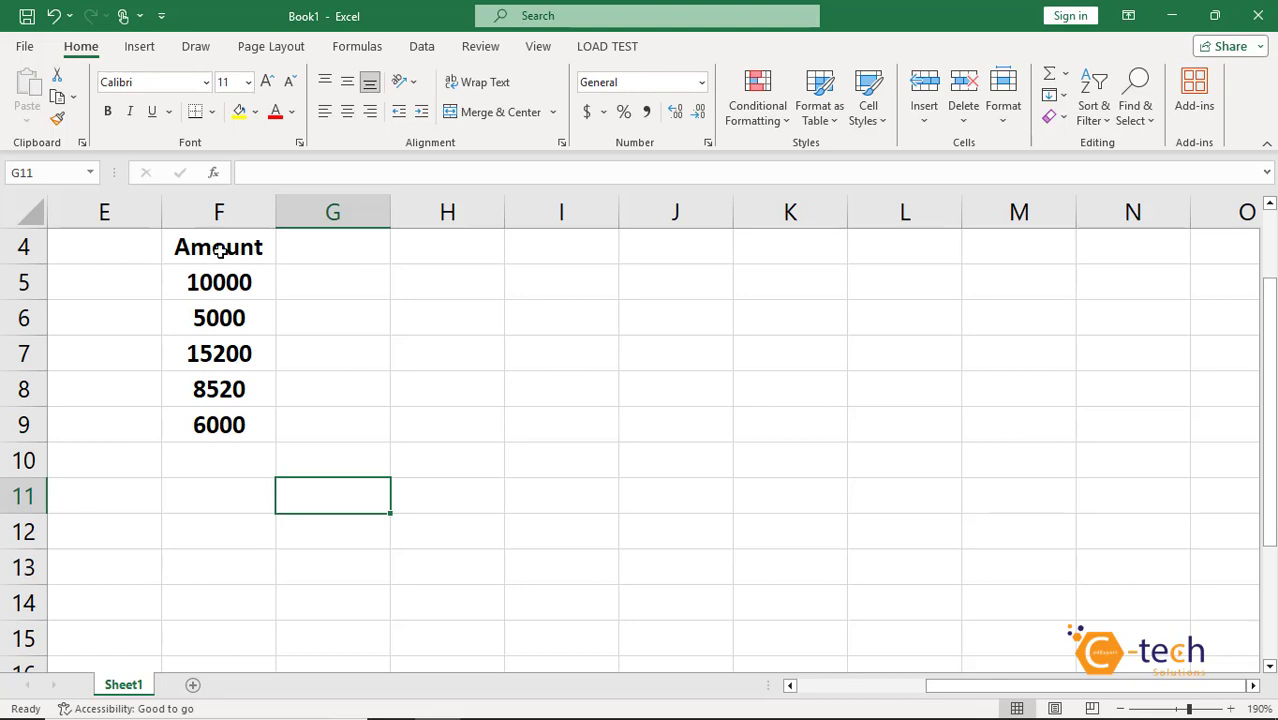
pyautogui.moveTo(226, 251); pyautogui.dragTo(240, 424)
pyautogui.click(220, 280)
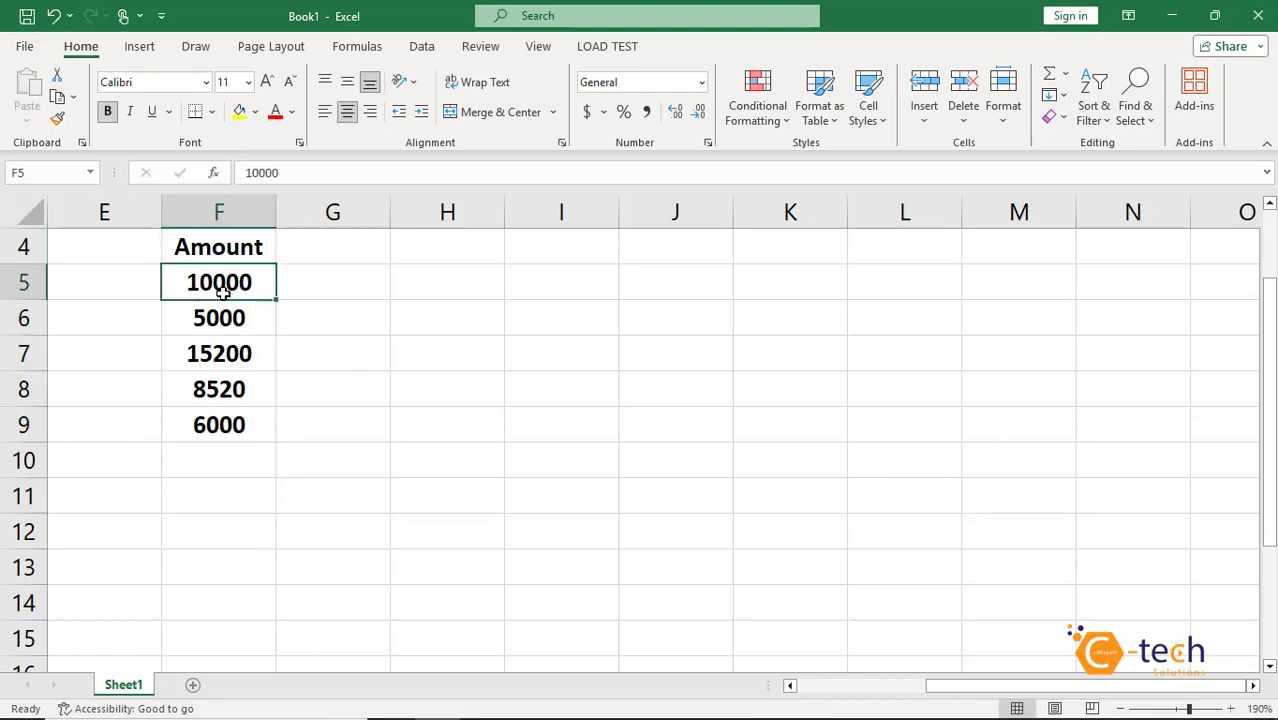
pyautogui.moveTo(220, 282); pyautogui.dragTo(228, 422)
pyautogui.click(305, 312)
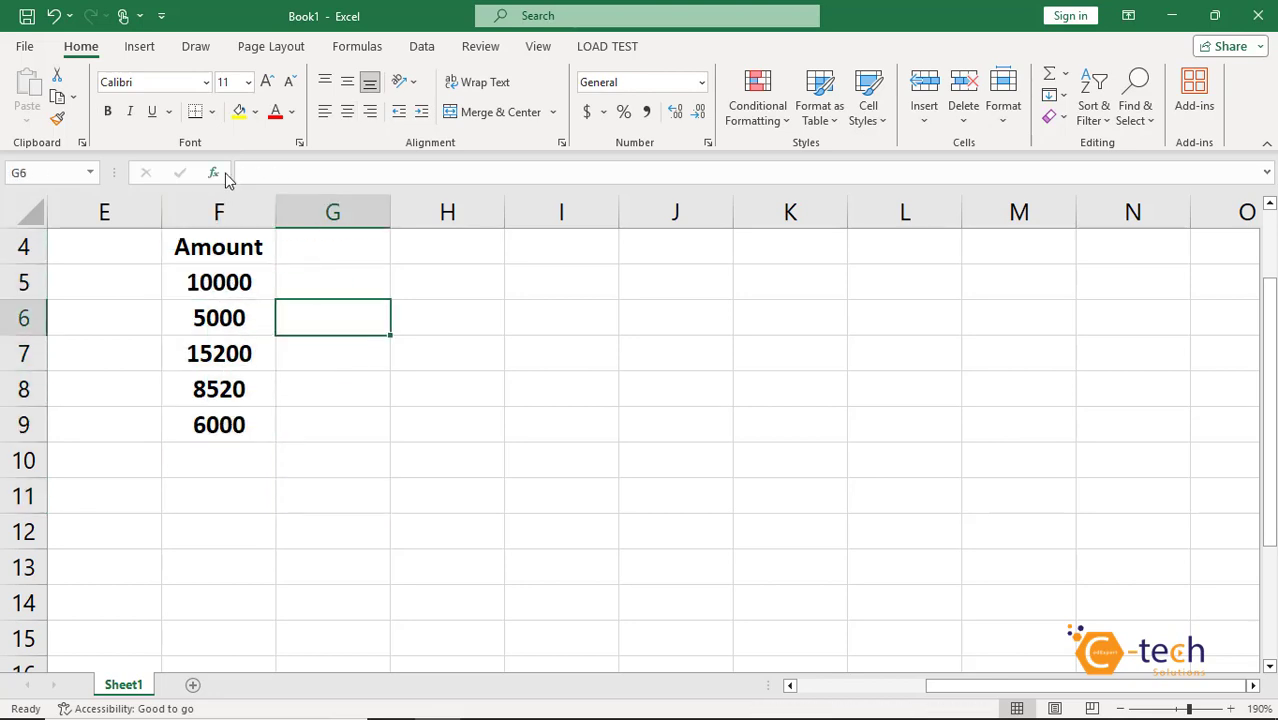
# Step: Start creating a line sparkline with the Amount values in F5:F9 as its data range
pyautogui.click(139, 50)
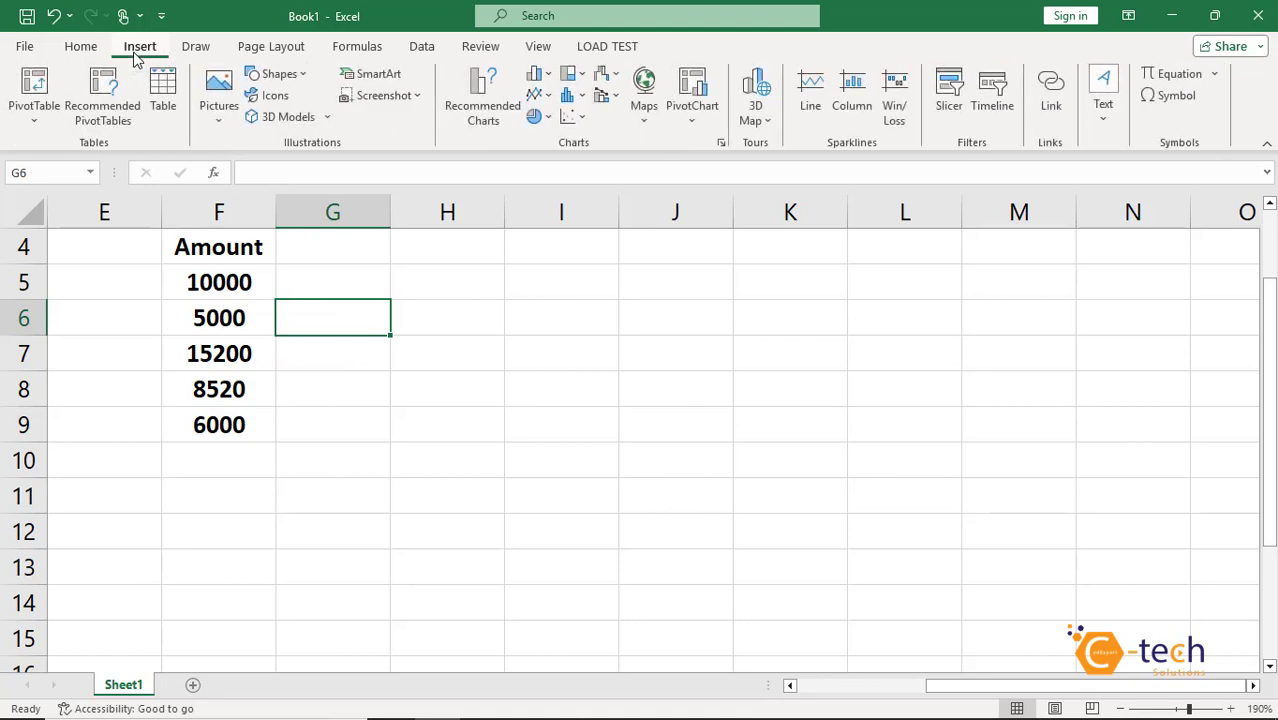
pyautogui.click(636, 325)
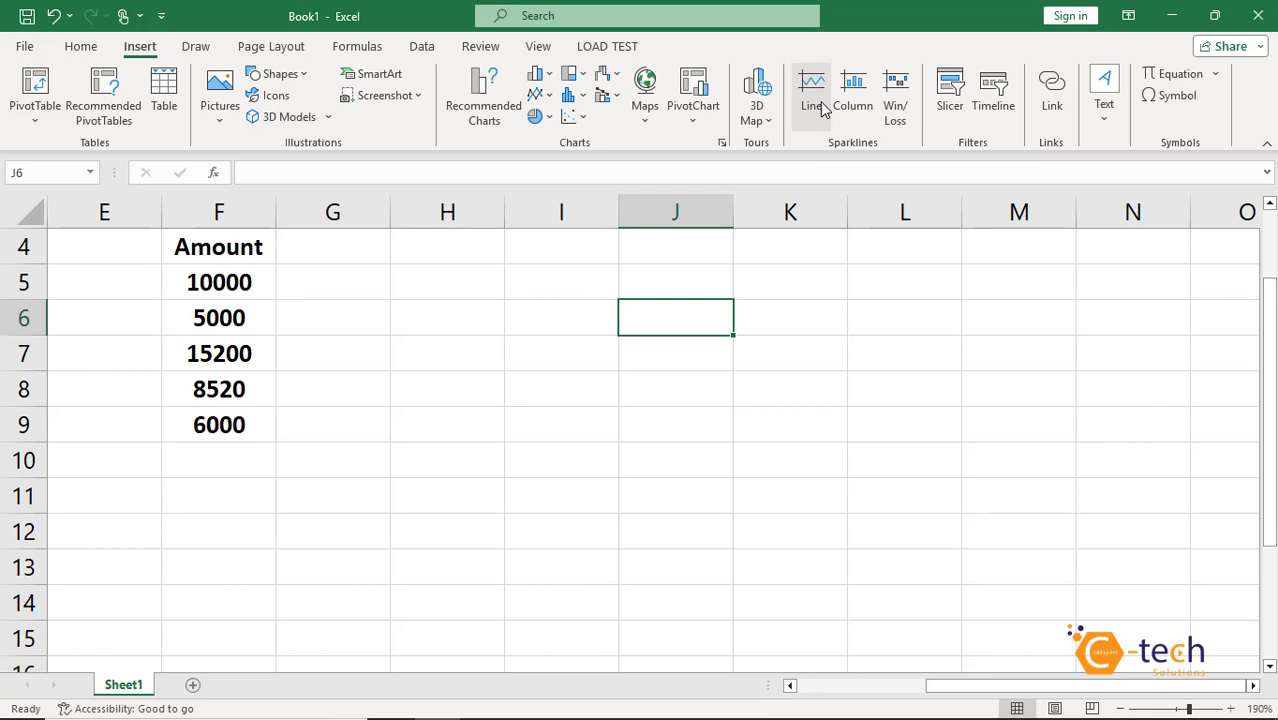
pyautogui.moveTo(201, 286); pyautogui.dragTo(214, 422)
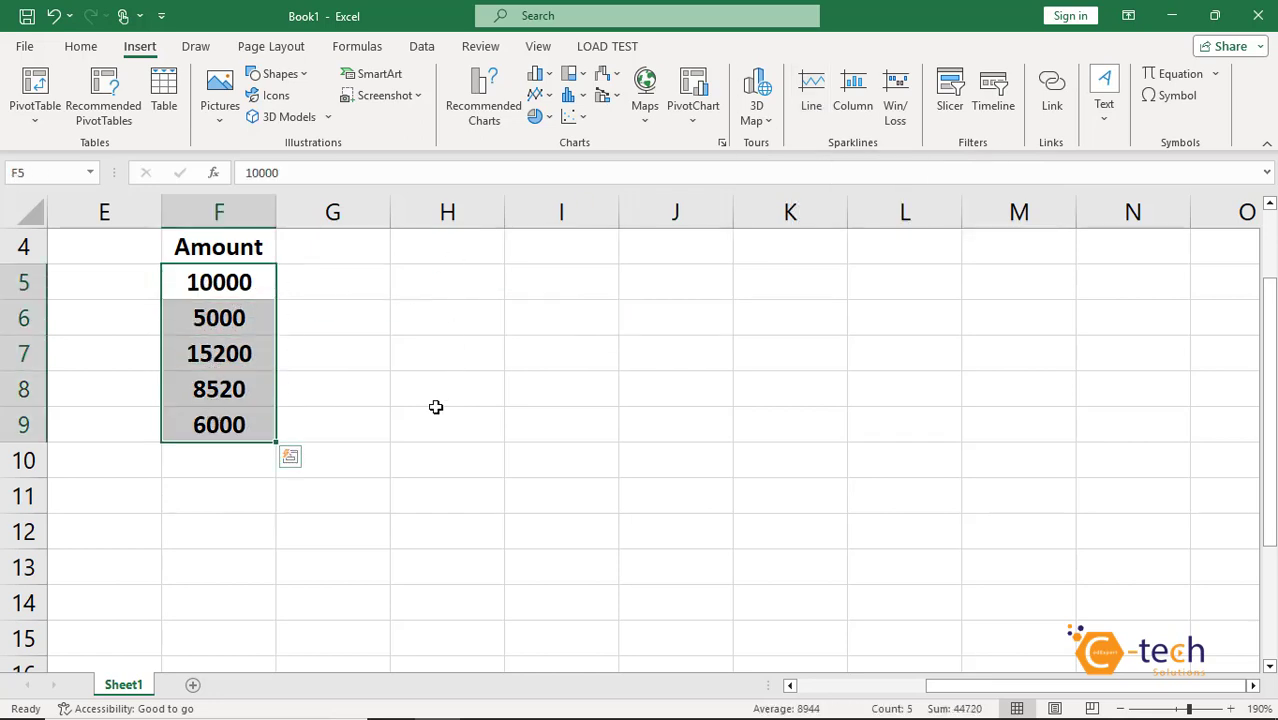
pyautogui.click(815, 114)
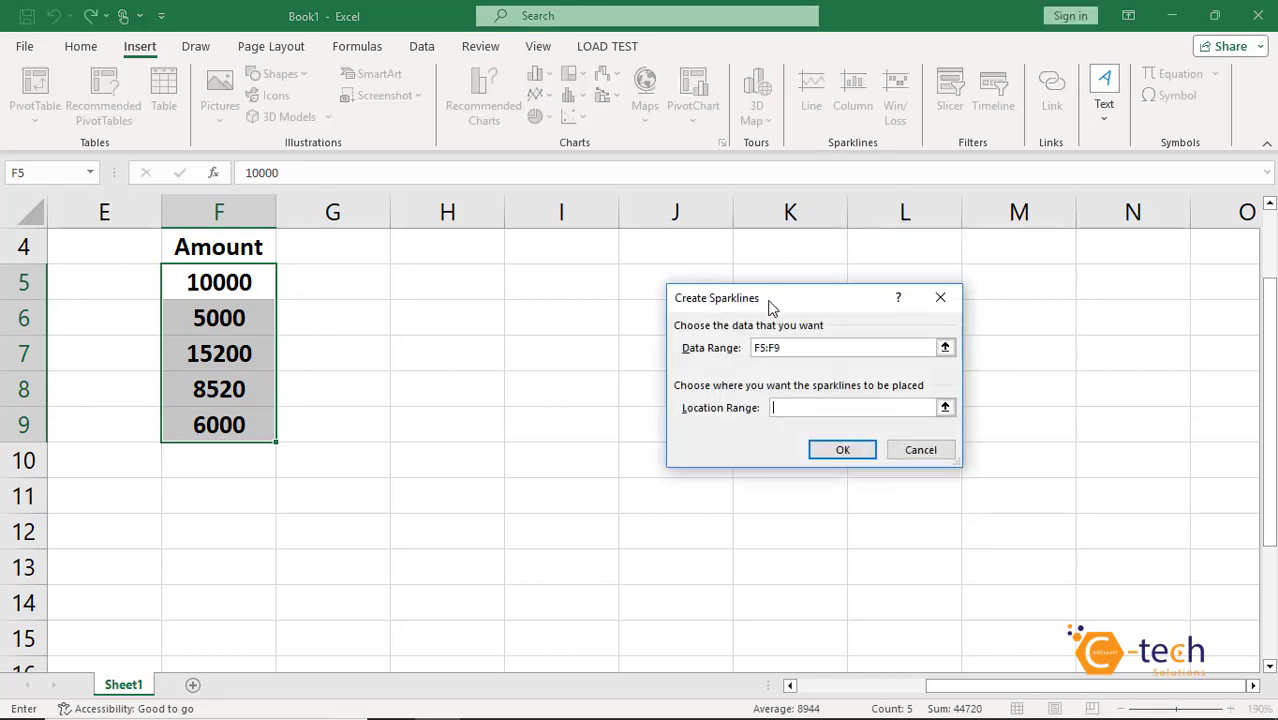
pyautogui.moveTo(769, 305); pyautogui.dragTo(713, 291)
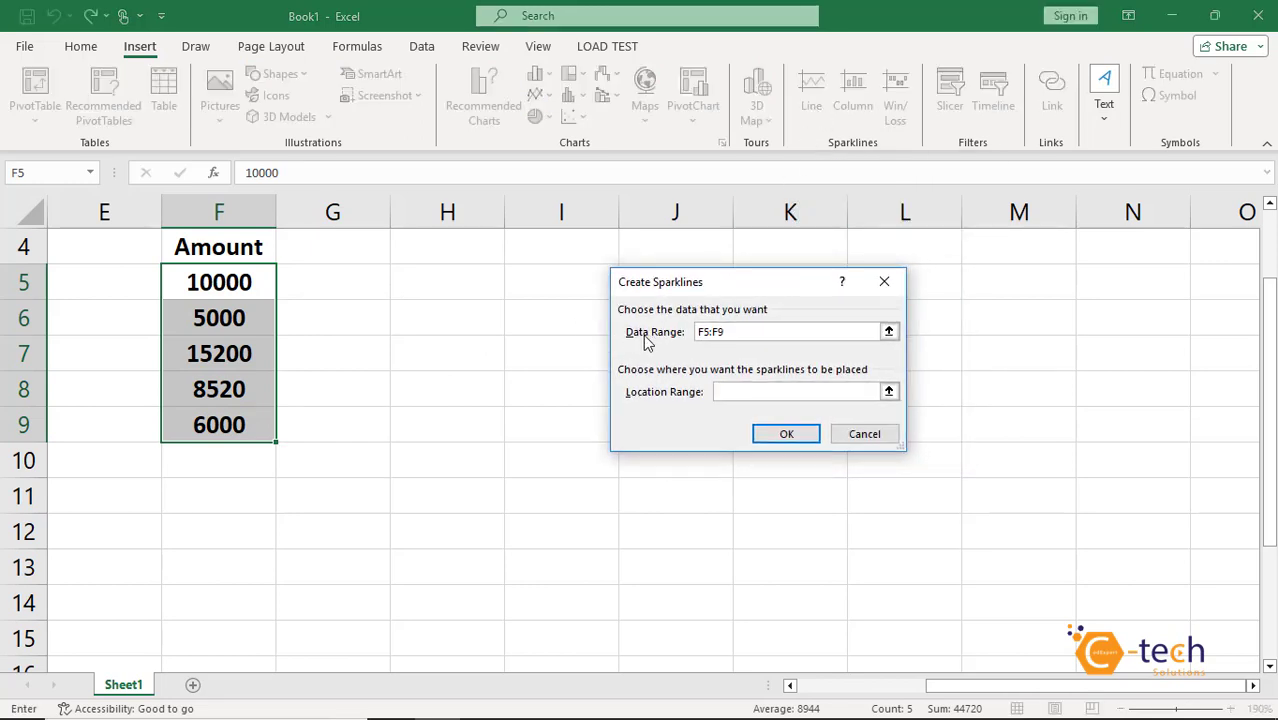
# Step: Clear the sparkline's data range and specify cells F5:F9 again
pyautogui.moveTo(734, 333); pyautogui.dragTo(700, 334)
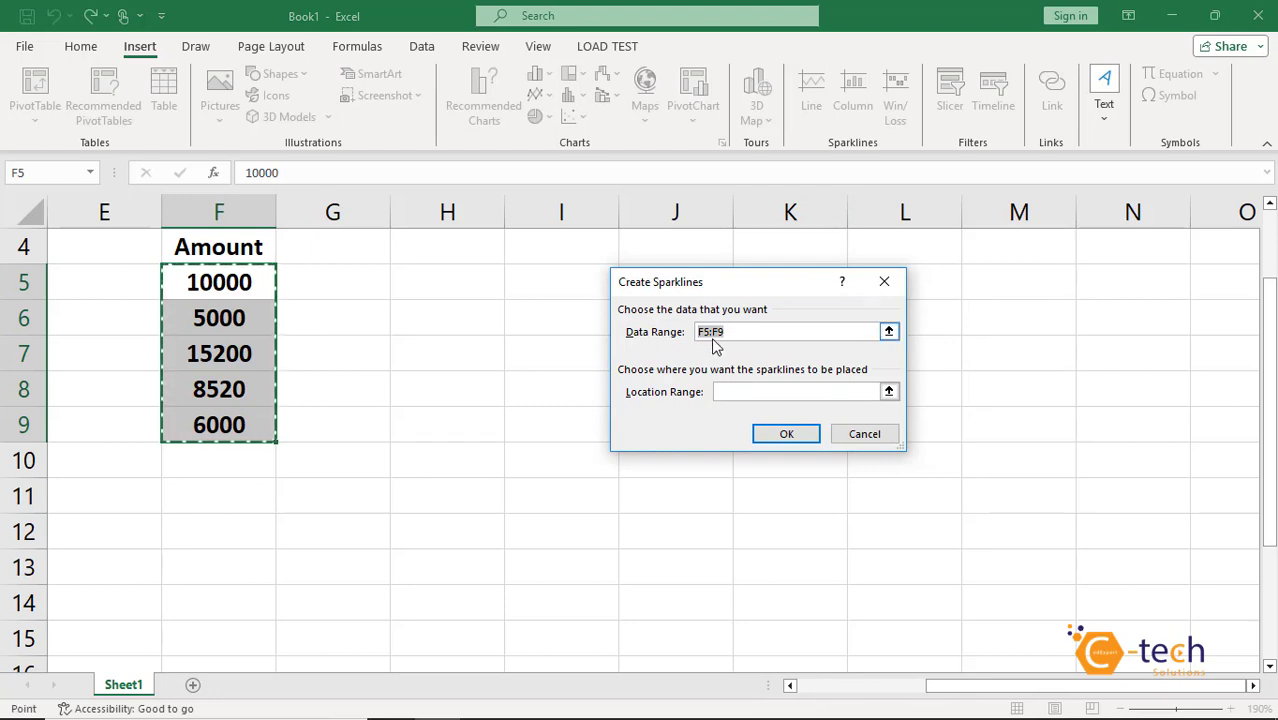
pyautogui.press('BackSpace')
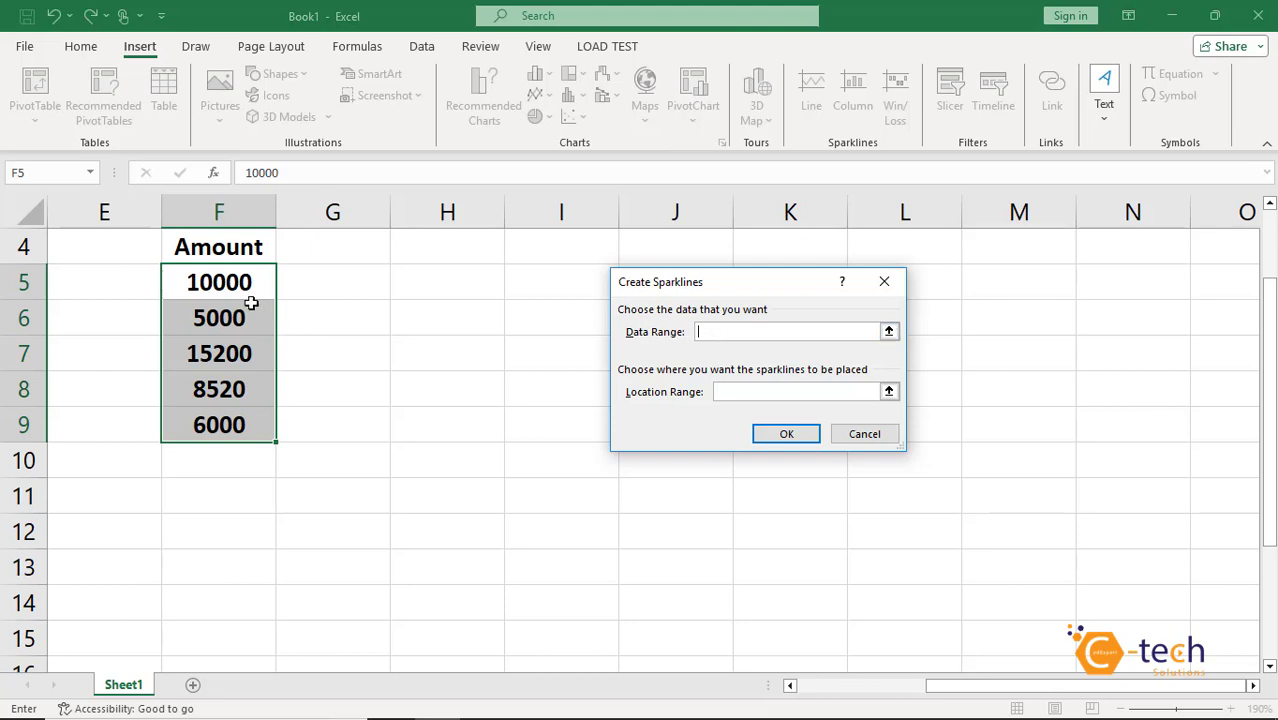
pyautogui.moveTo(224, 283); pyautogui.dragTo(240, 425)
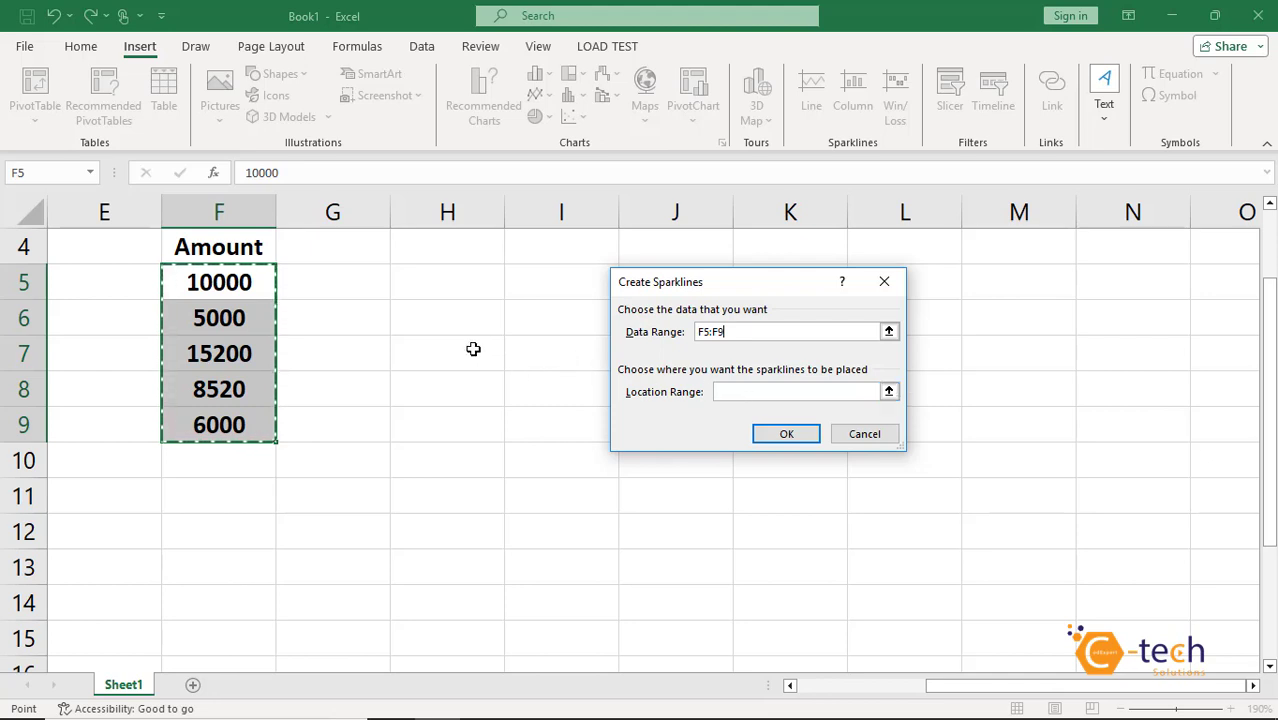
pyautogui.click(446, 322)
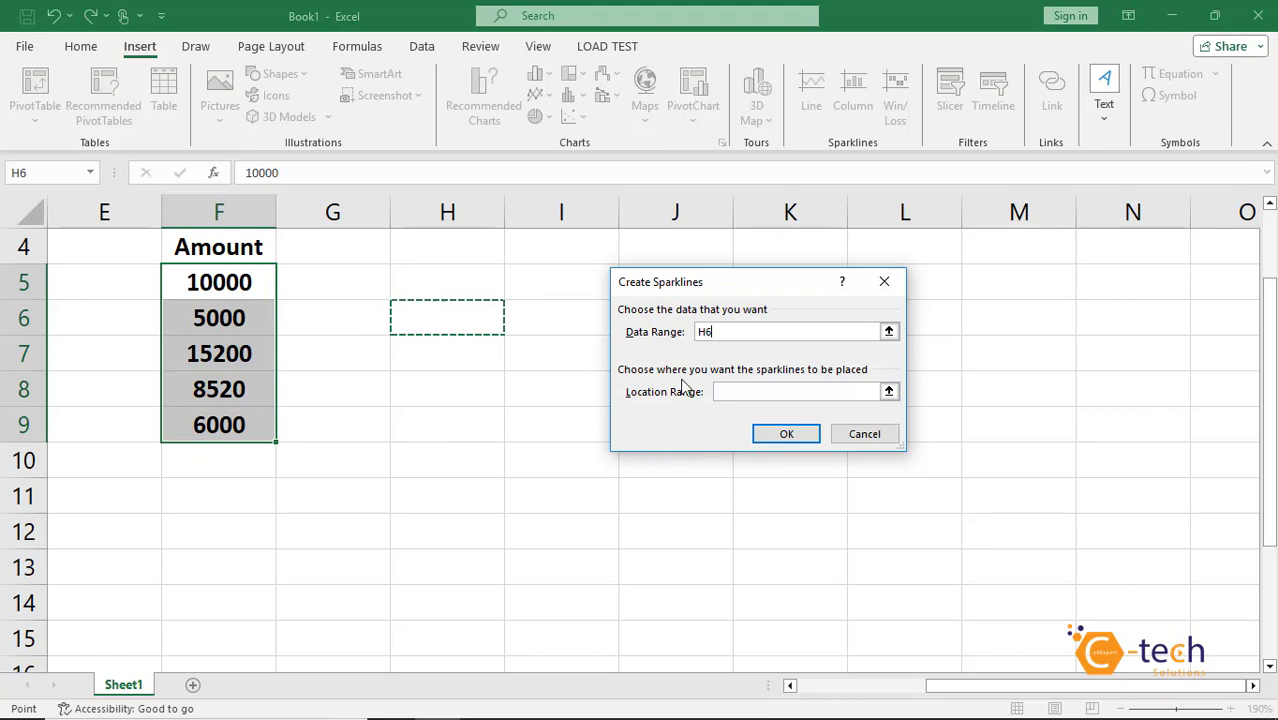
pyautogui.press('BackSpace')
pyautogui.press('BackSpace')
pyautogui.moveTo(212, 284); pyautogui.dragTo(228, 428)
# Step: Place the line sparkline in cell H6 and show its high point
pyautogui.click(758, 394)
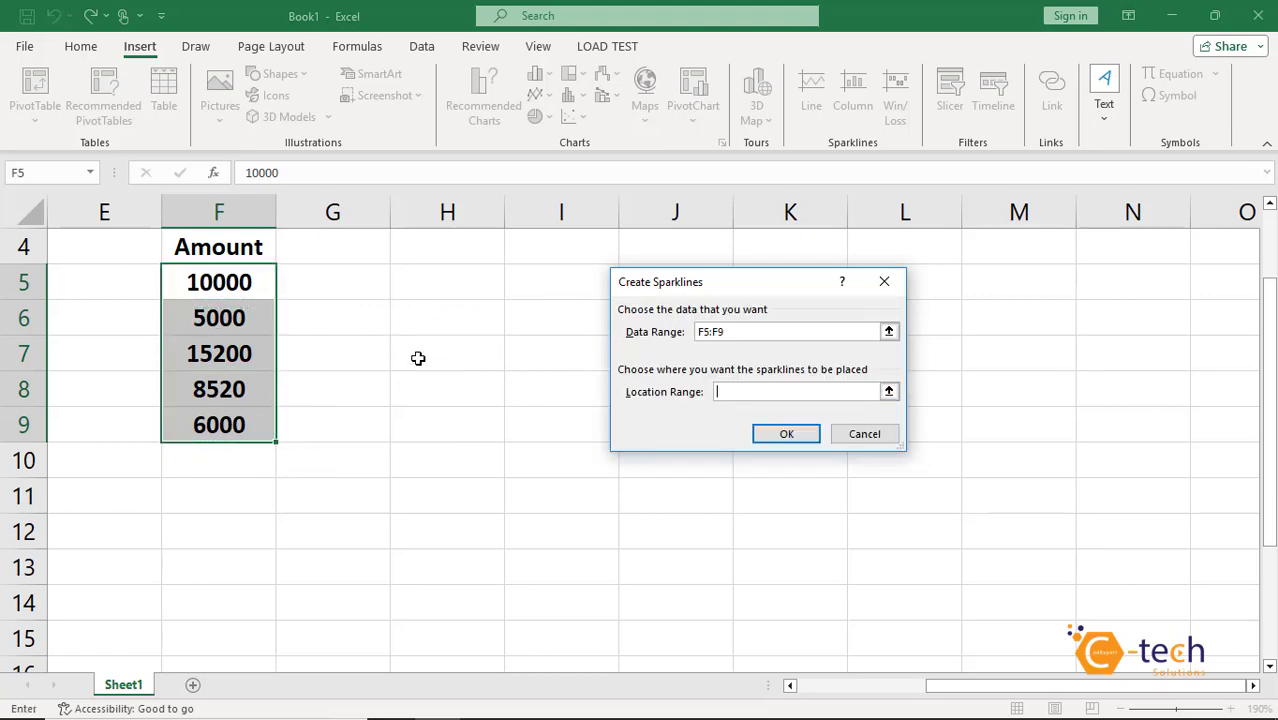
pyautogui.click(435, 323)
pyautogui.click(775, 434)
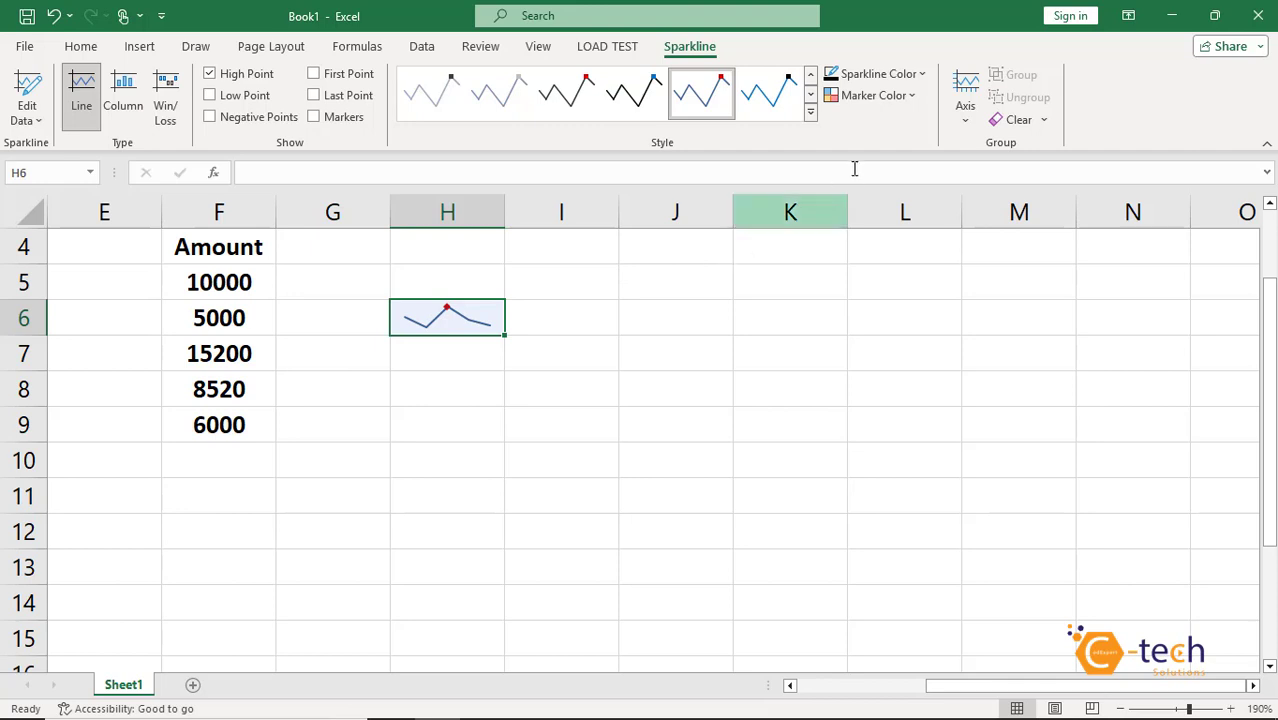
# Step: Recolour the sparkline in H6 red and its high point marker green
pyautogui.click(910, 76)
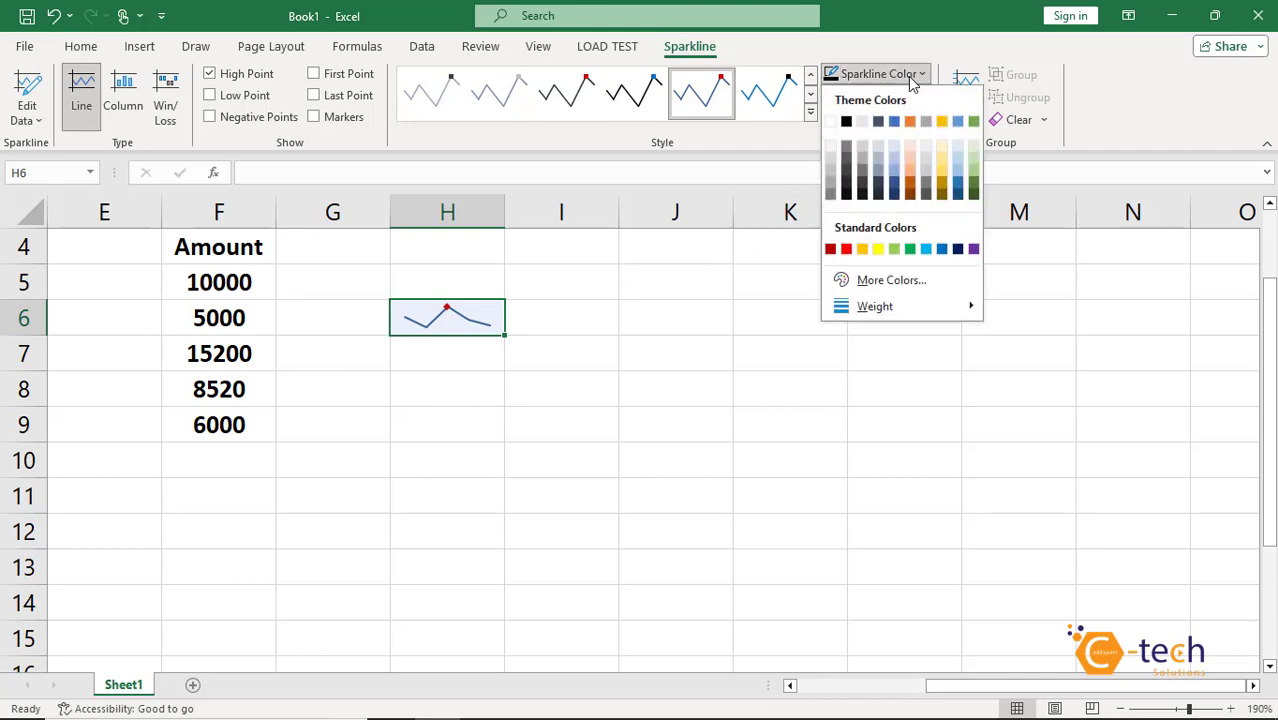
pyautogui.click(846, 250)
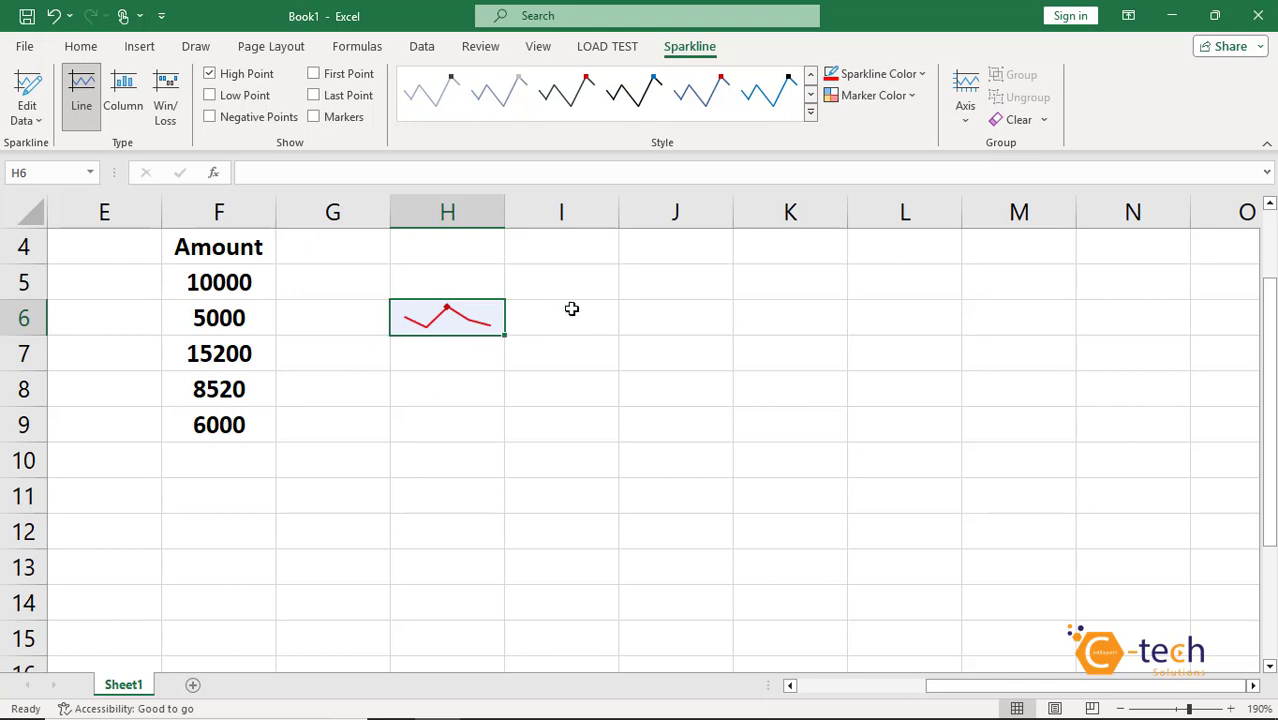
pyautogui.click(882, 95)
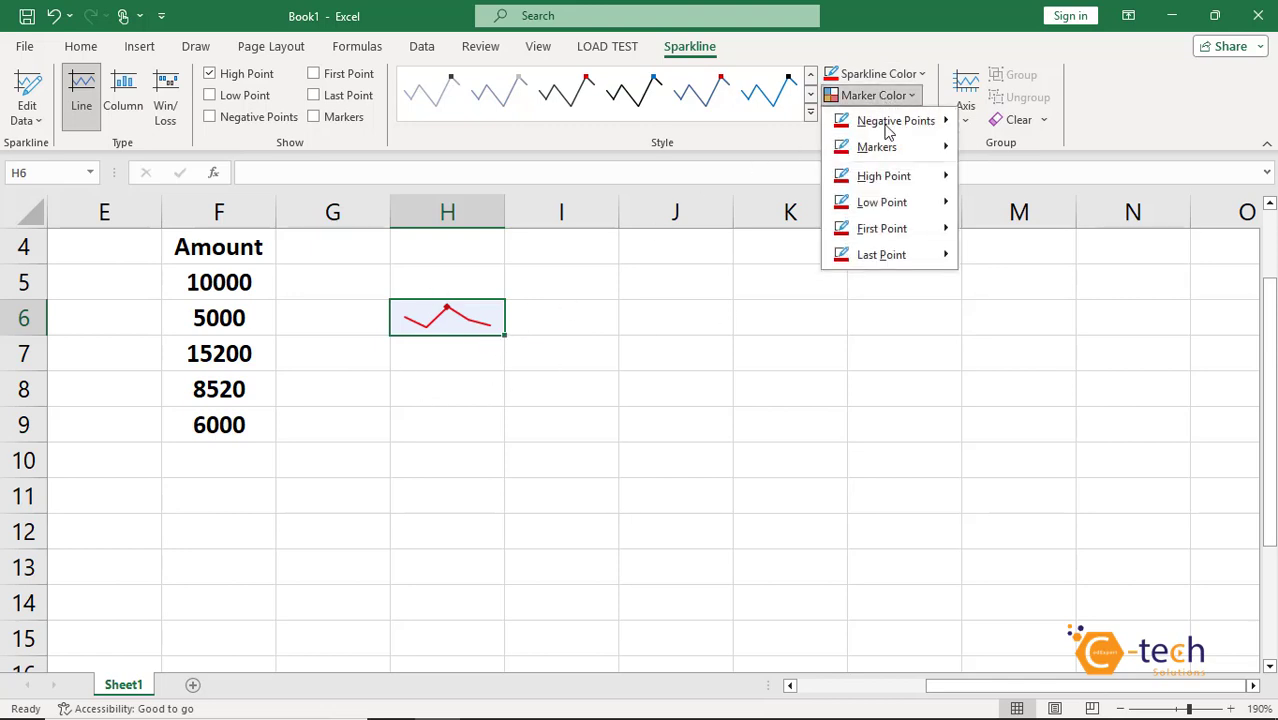
pyautogui.moveTo(886, 180)
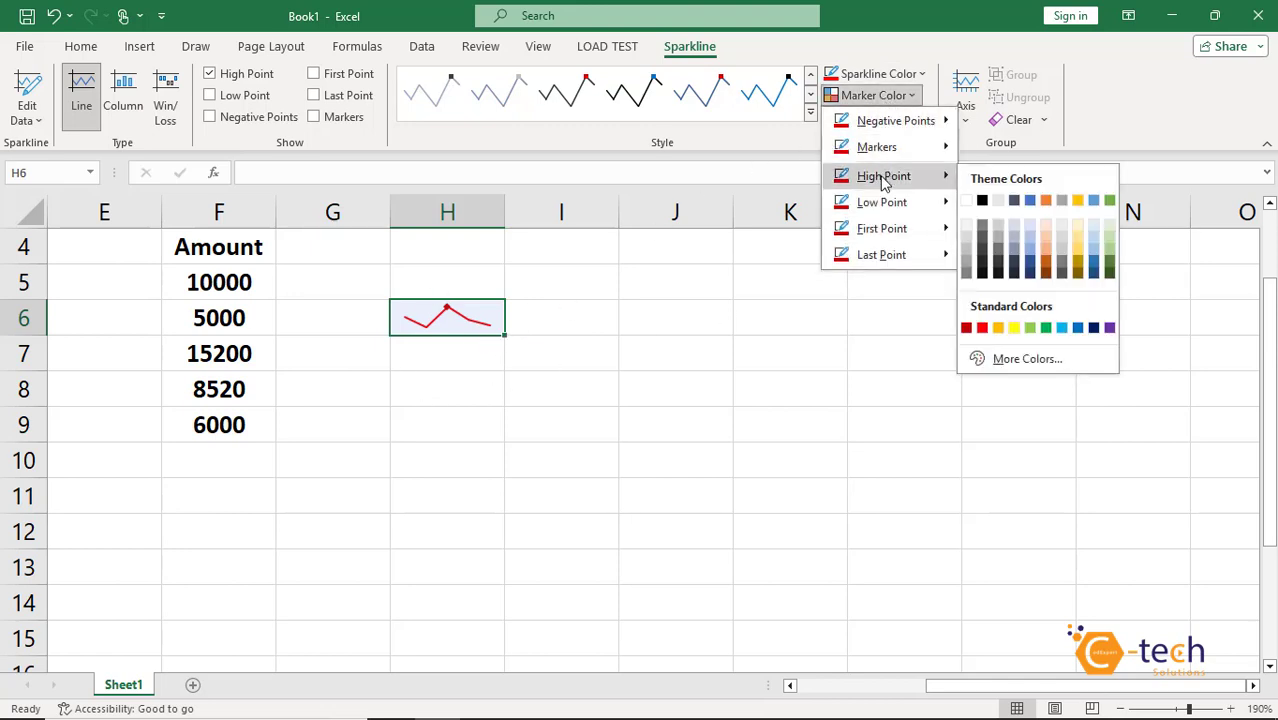
pyautogui.click(1047, 328)
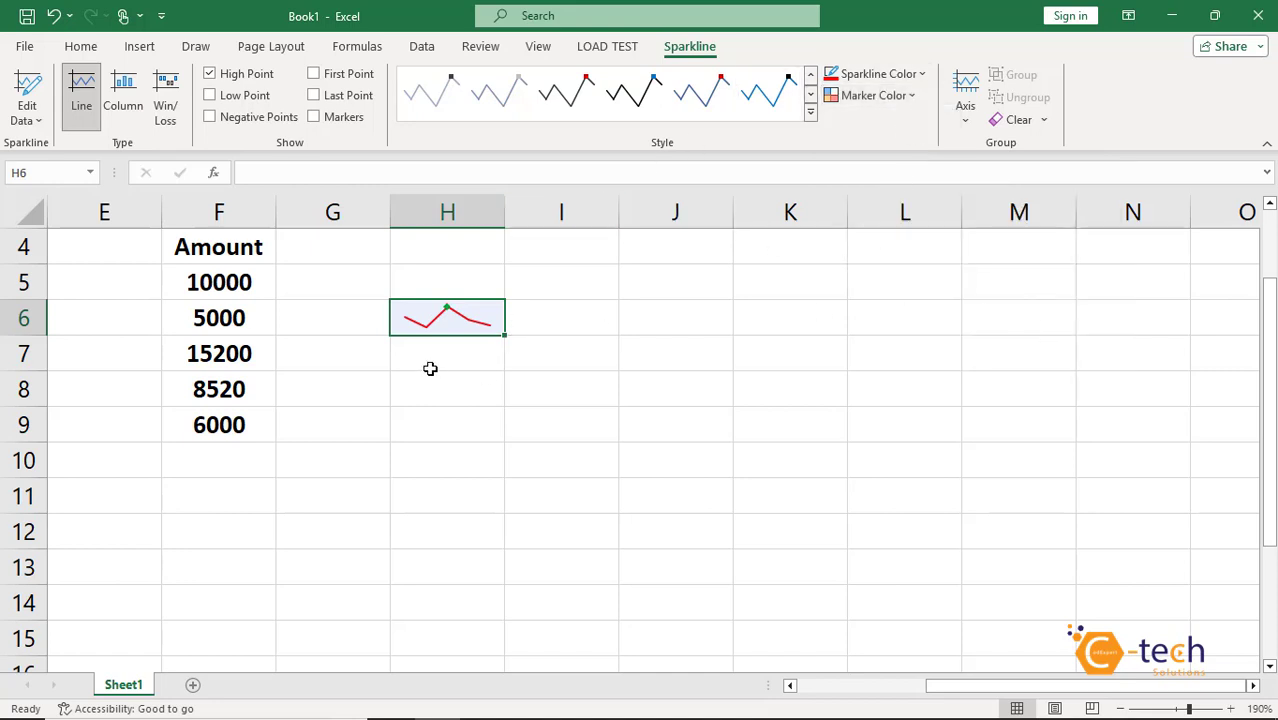
pyautogui.click(320, 80)
pyautogui.click(316, 117)
pyautogui.click(339, 118)
pyautogui.click(242, 120)
pyautogui.click(446, 392)
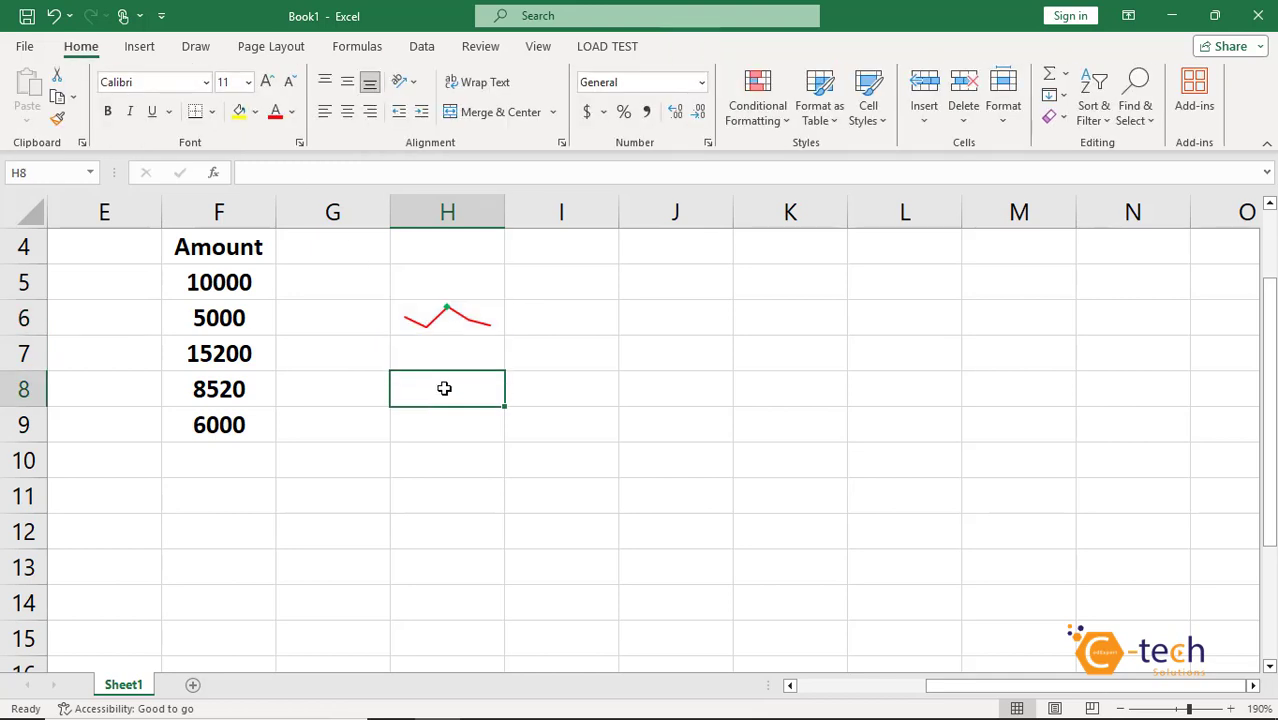
# Step: Insert a column sparkline in cell H9 based on the Amount values in F5:F9
pyautogui.moveTo(222, 285); pyautogui.dragTo(231, 422)
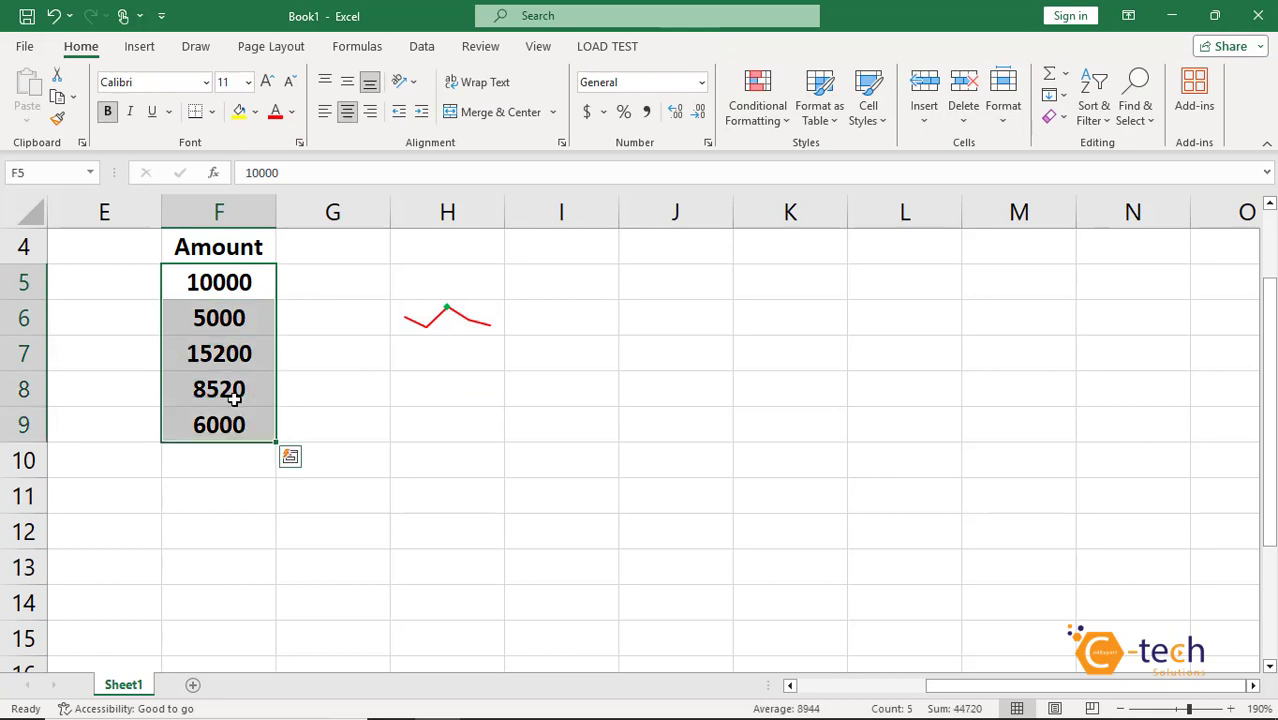
pyautogui.click(136, 48)
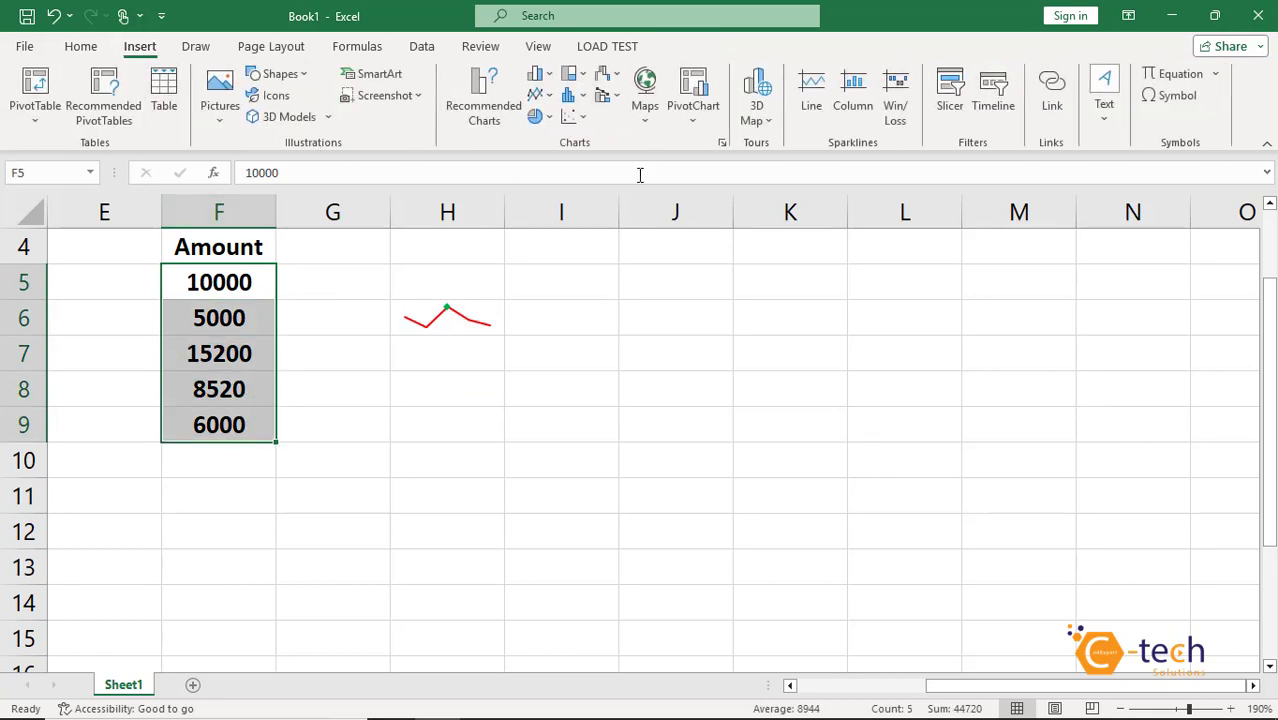
pyautogui.click(851, 110)
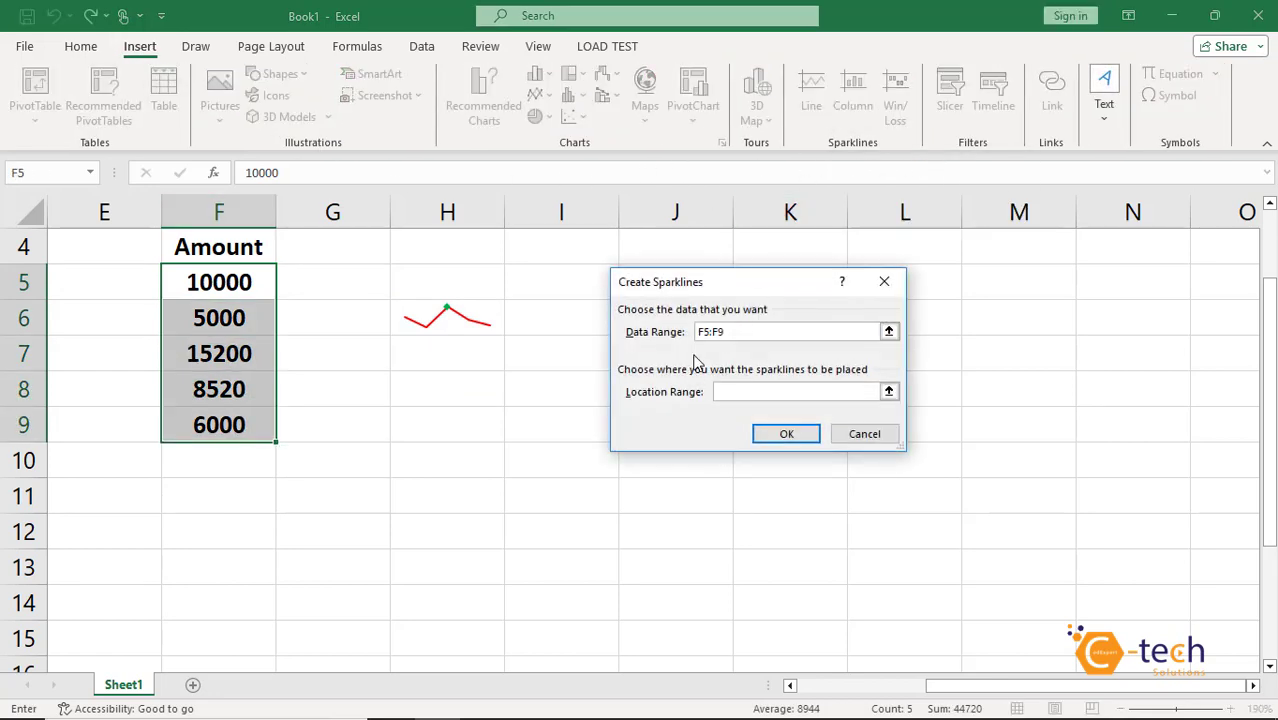
pyautogui.click(458, 431)
pyautogui.click(785, 434)
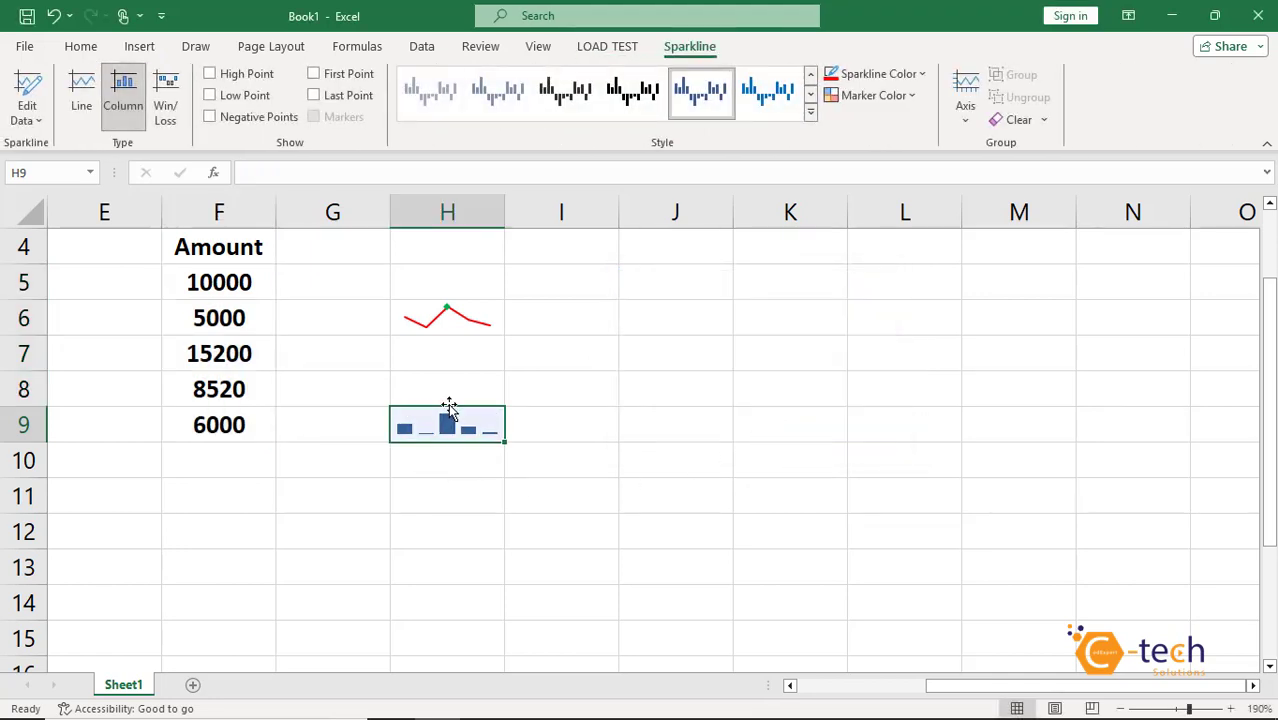
pyautogui.click(452, 488)
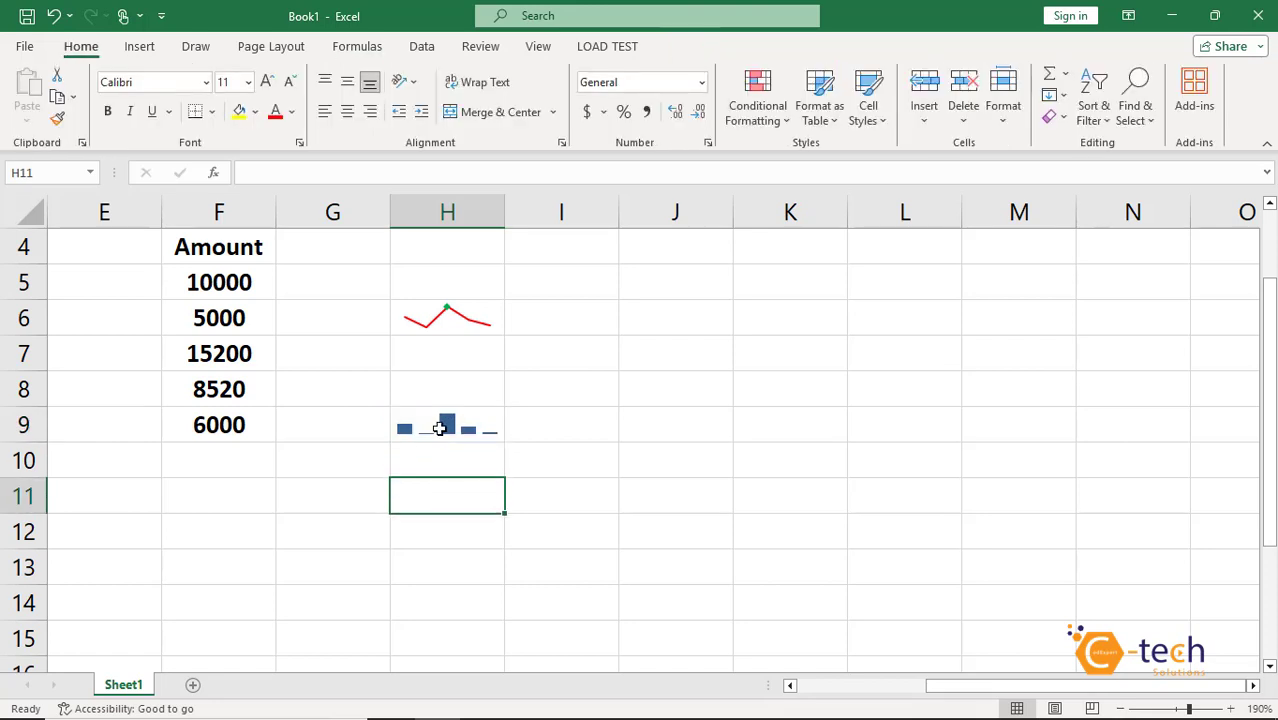
# Step: Change the last amount, in cell F9, to 900000
pyautogui.click(222, 420)
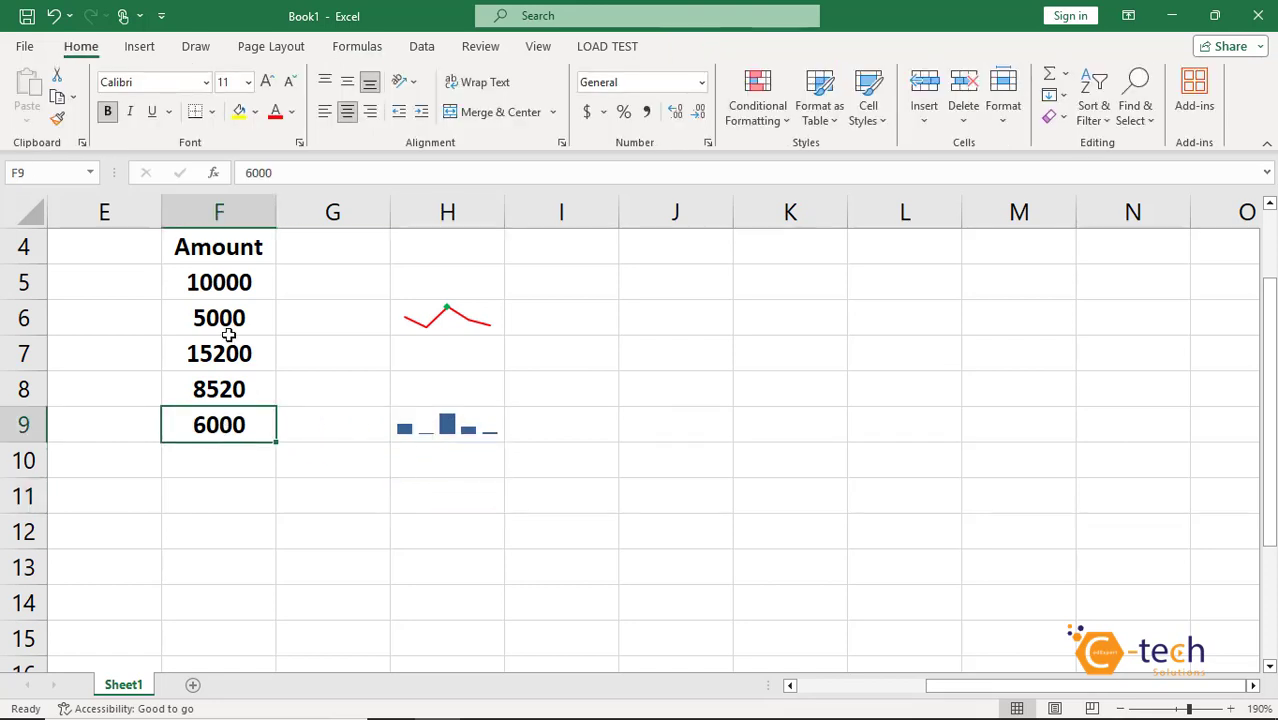
pyautogui.write('900000')
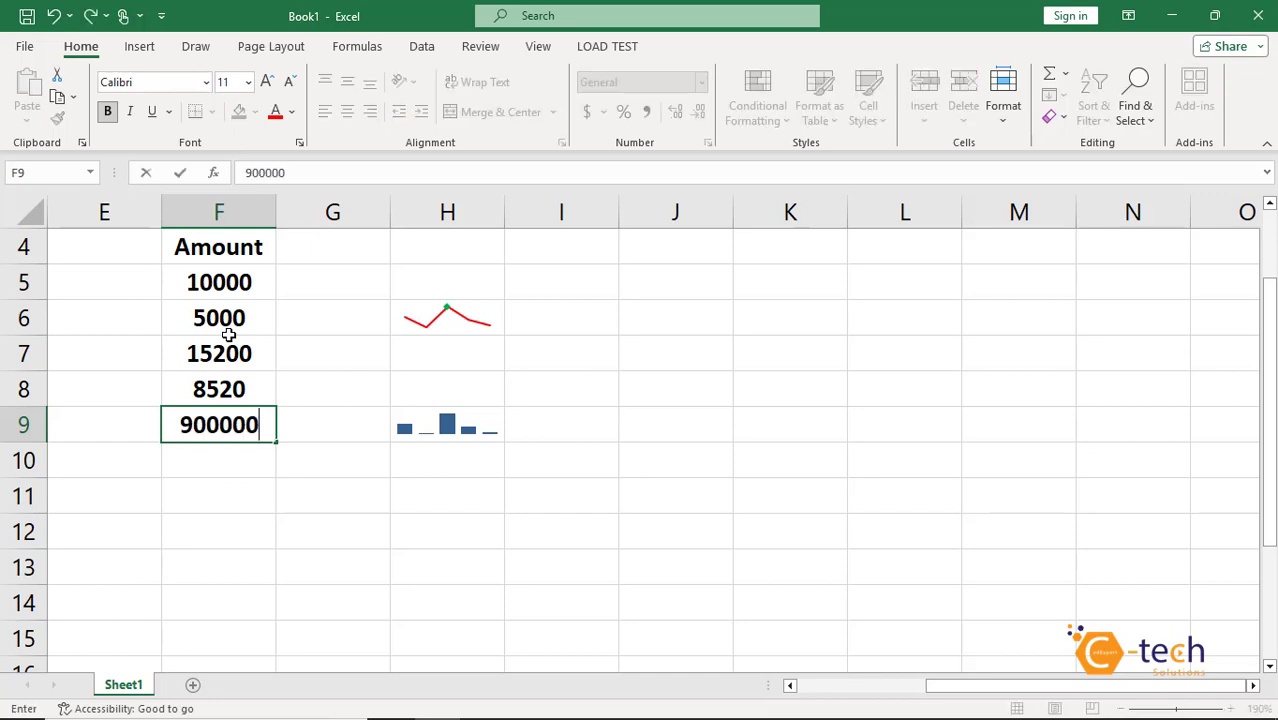
pyautogui.press('Return')
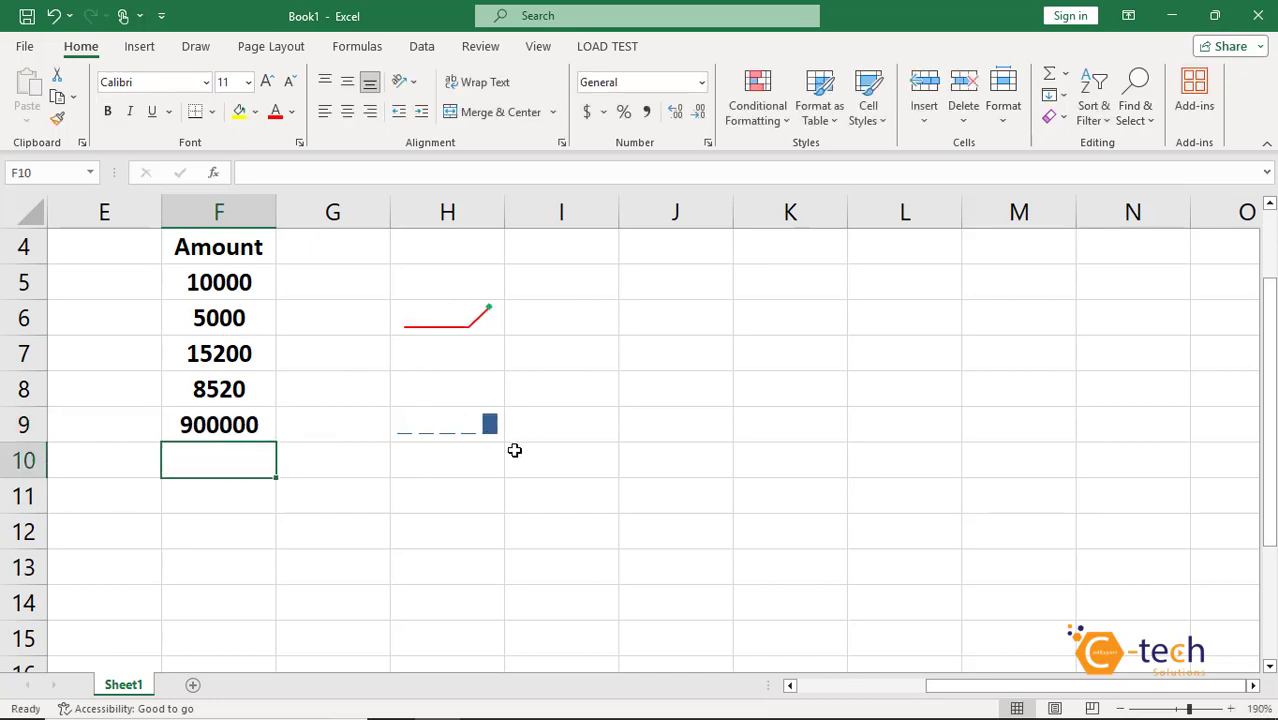
# Step: Reduce the amount in cell F9 to 90000
pyautogui.doubleClick(235, 425)
pyautogui.press('BackSpace')
pyautogui.press('Return')
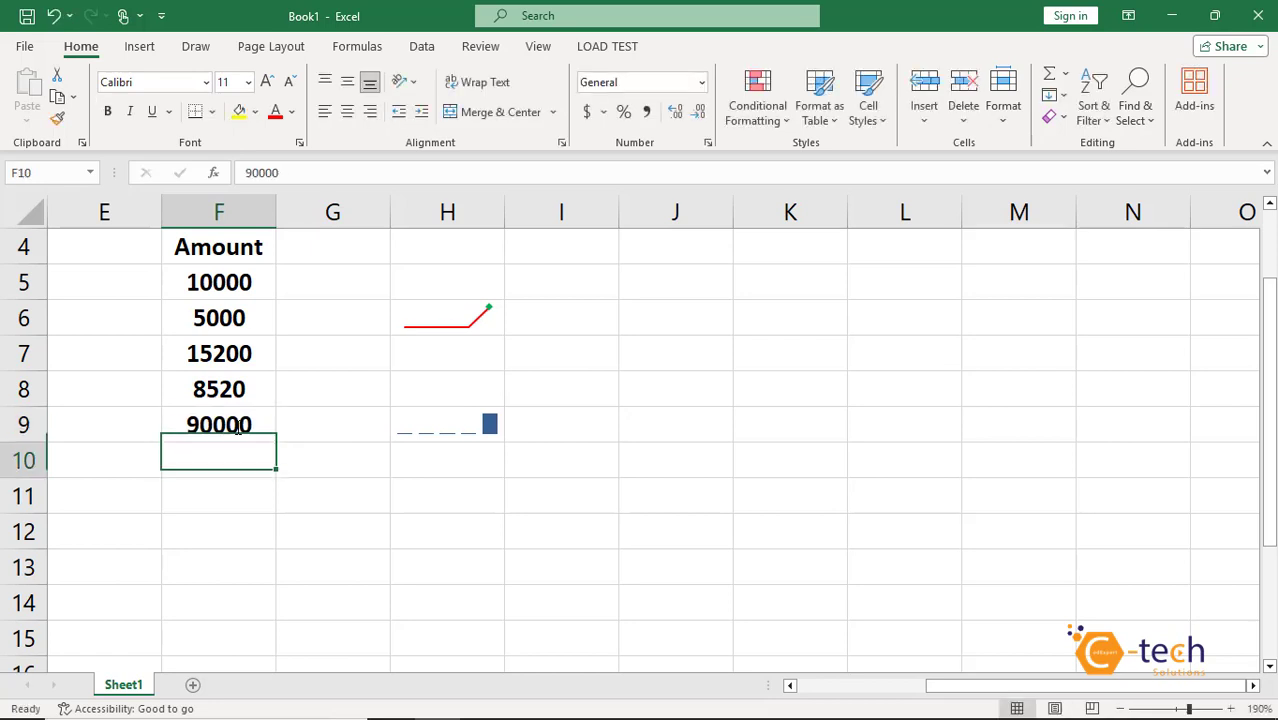
# Step: Reduce the amount in cell F9 to 9000
pyautogui.click(238, 425)
pyautogui.doubleClick(238, 425)
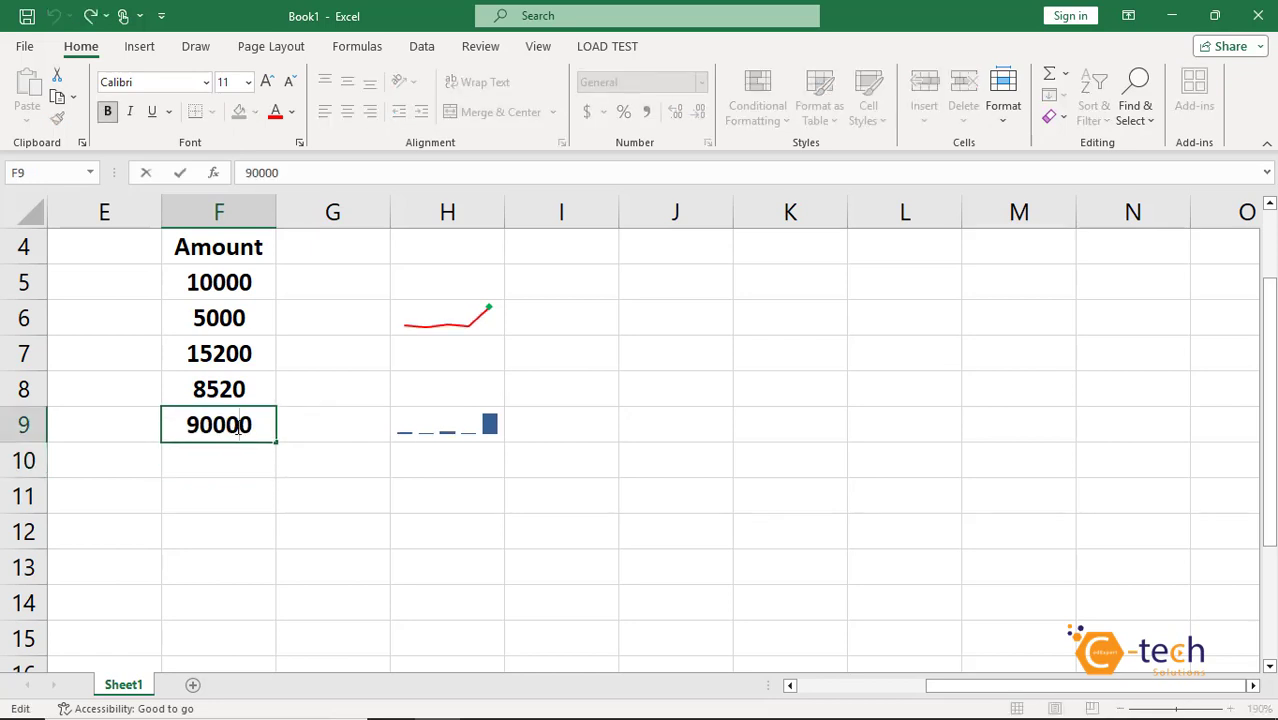
pyautogui.press('BackSpace')
pyautogui.press('Return')
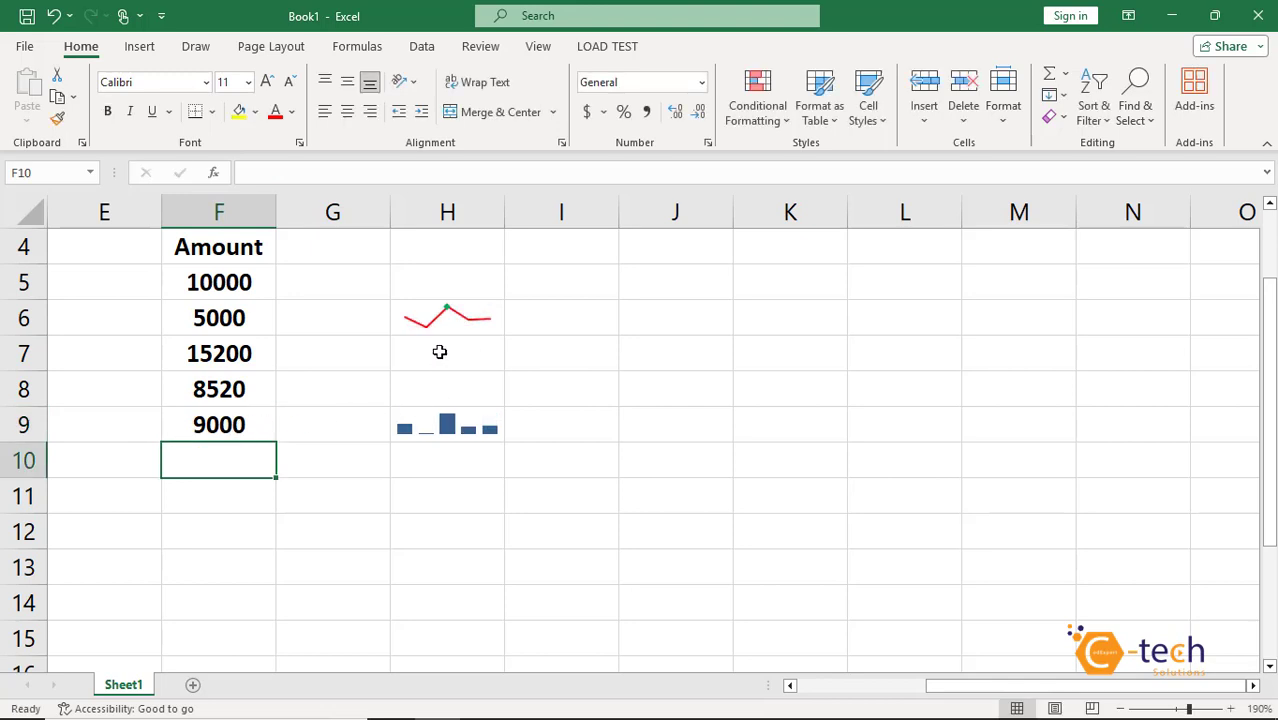
pyautogui.click(670, 358)
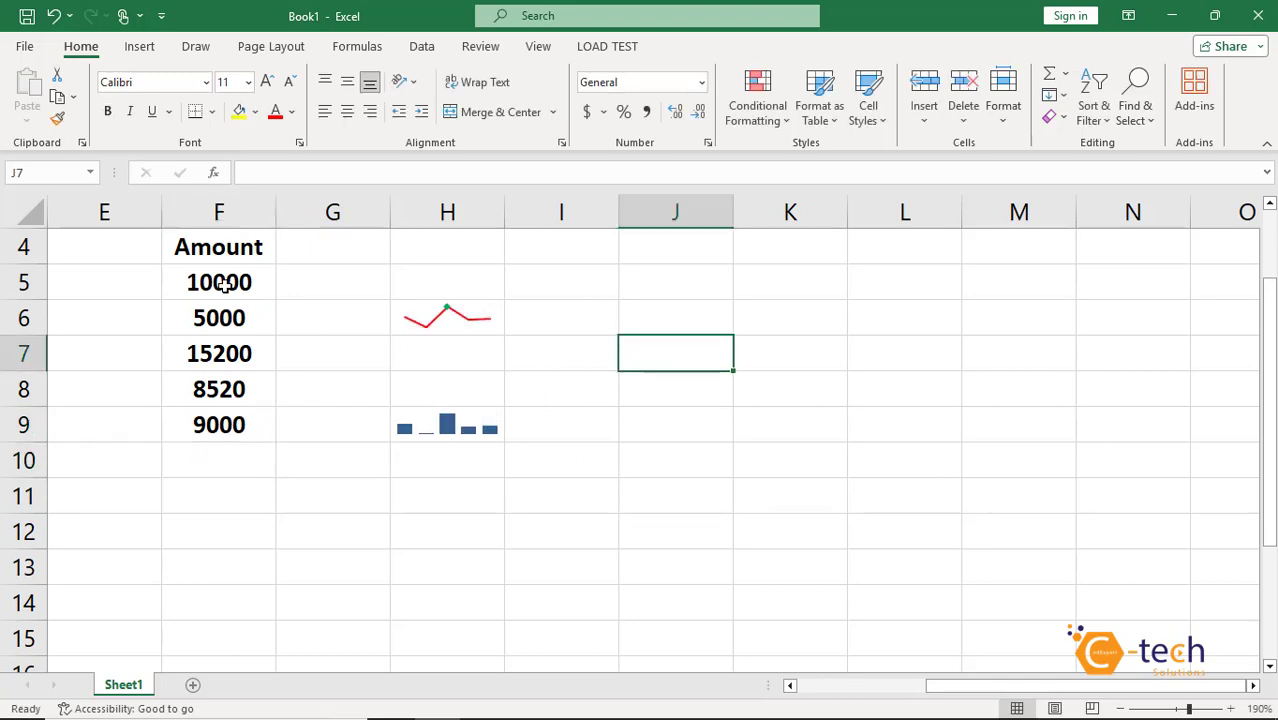
# Step: Insert a win/loss sparkline in cell H11 from the values in F5:F9 and show its high point
pyautogui.moveTo(224, 287); pyautogui.dragTo(220, 425)
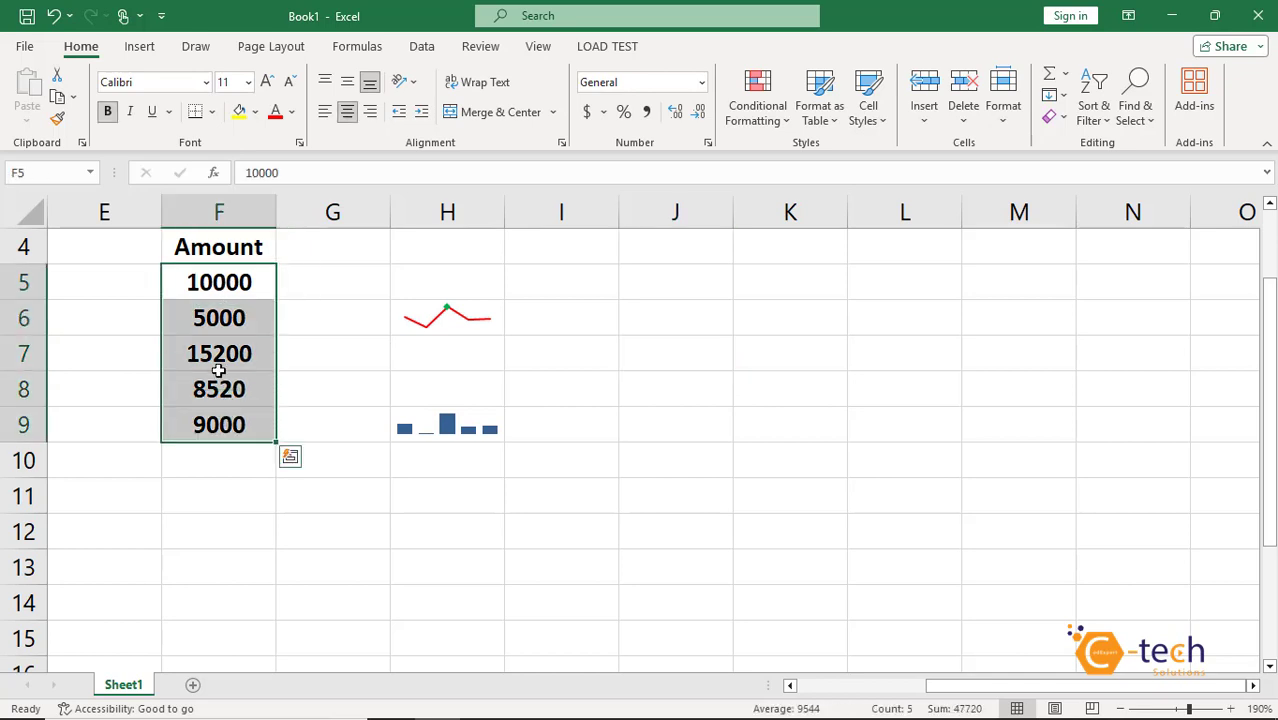
pyautogui.click(140, 46)
pyautogui.click(852, 100)
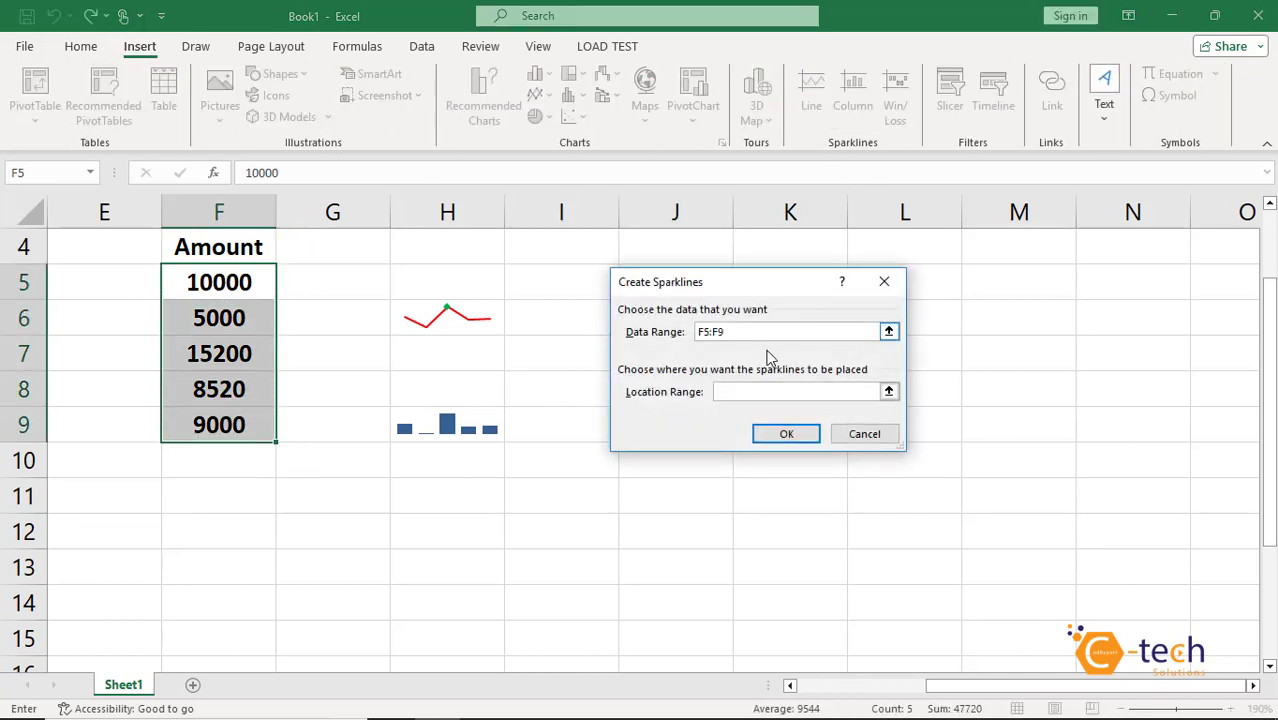
pyautogui.click(727, 394)
pyautogui.click(456, 496)
pyautogui.click(798, 438)
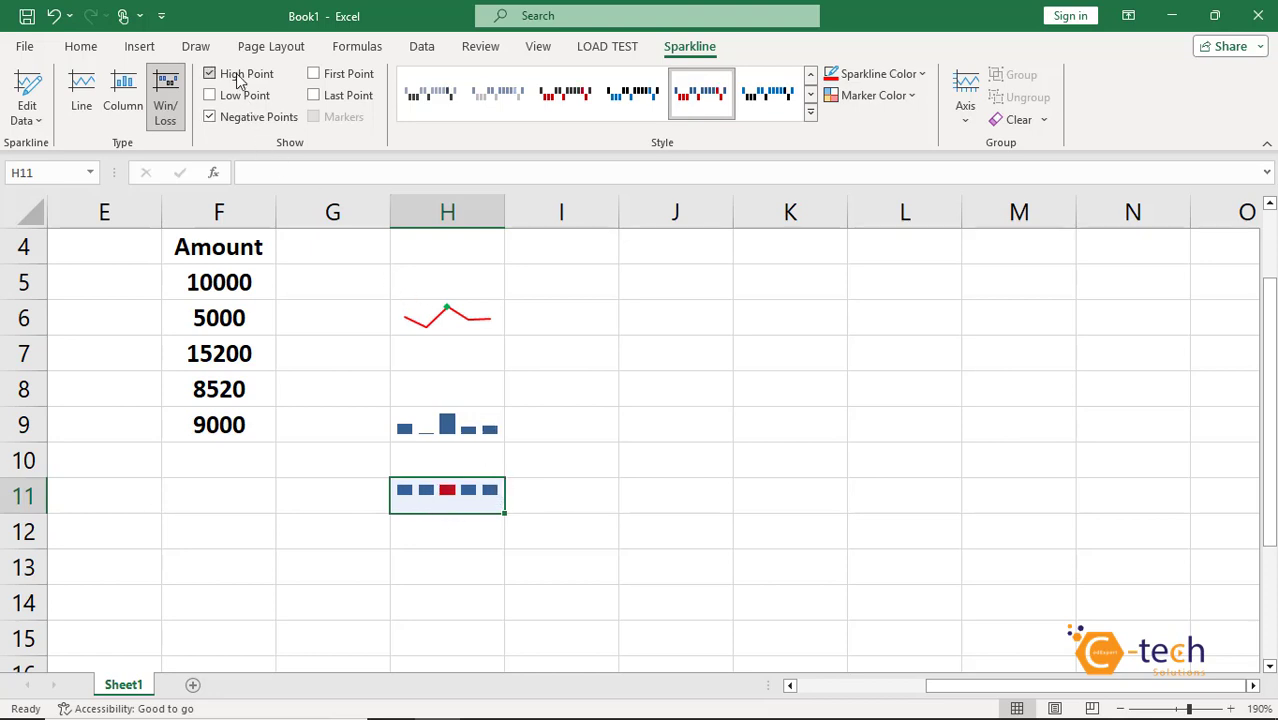
# Step: Mark the low point of the win/loss sparkline in H11 with the standard blue colour
pyautogui.click(880, 97)
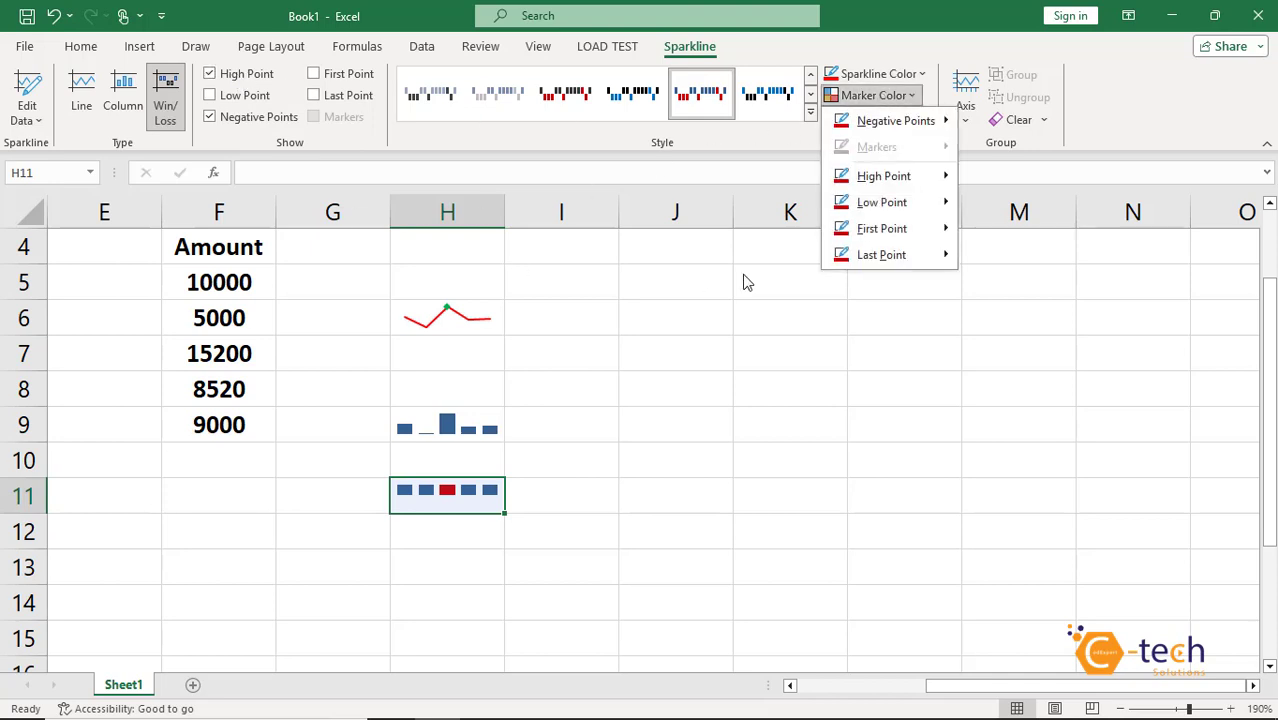
pyautogui.moveTo(888, 234)
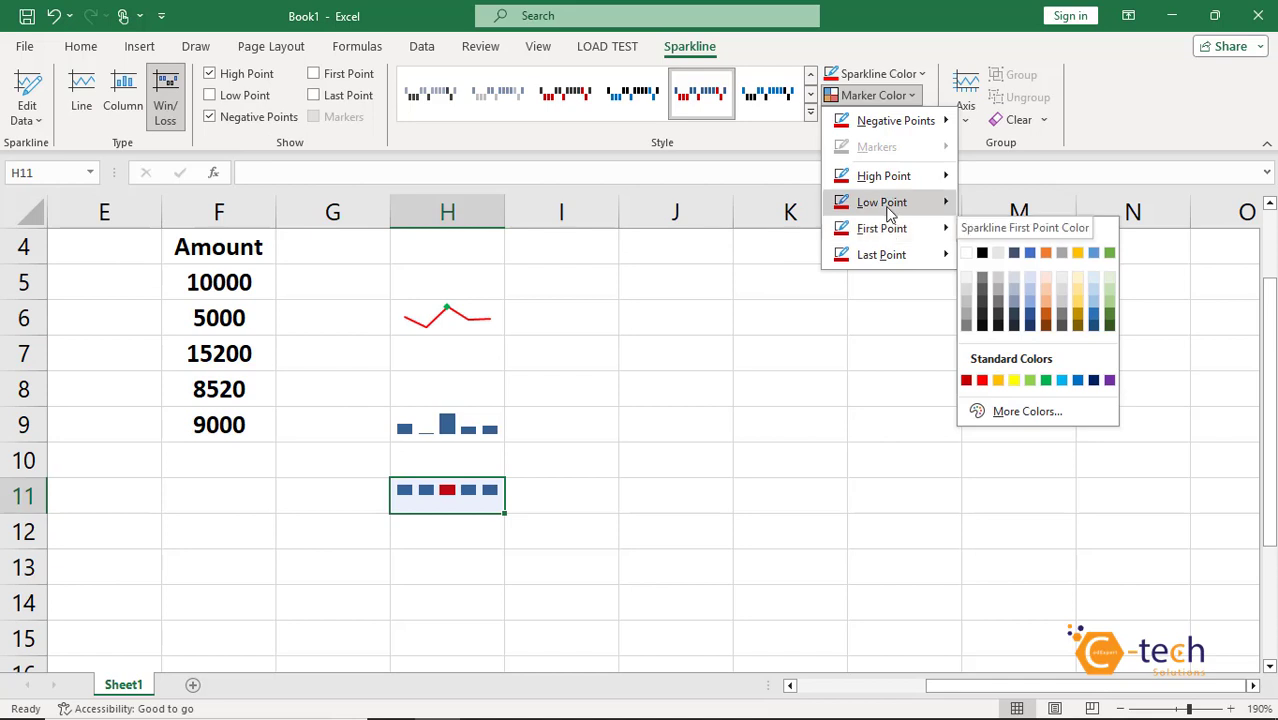
pyautogui.moveTo(888, 208)
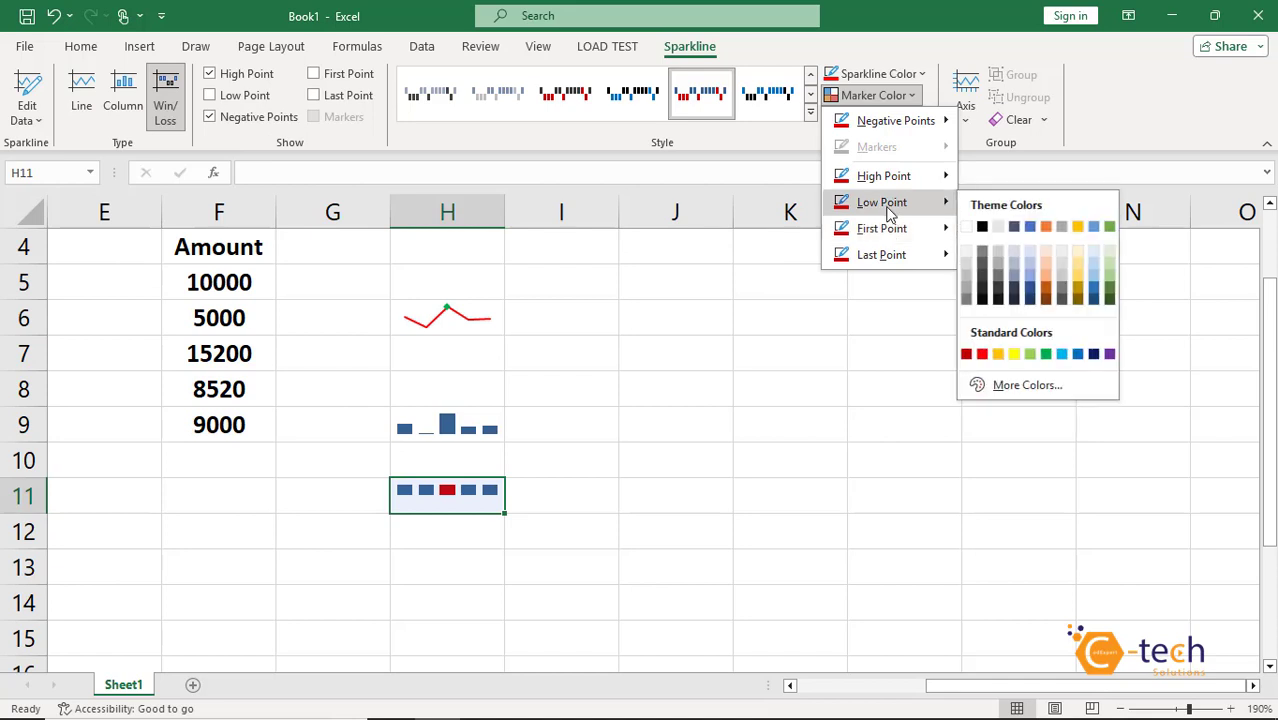
pyautogui.click(1079, 356)
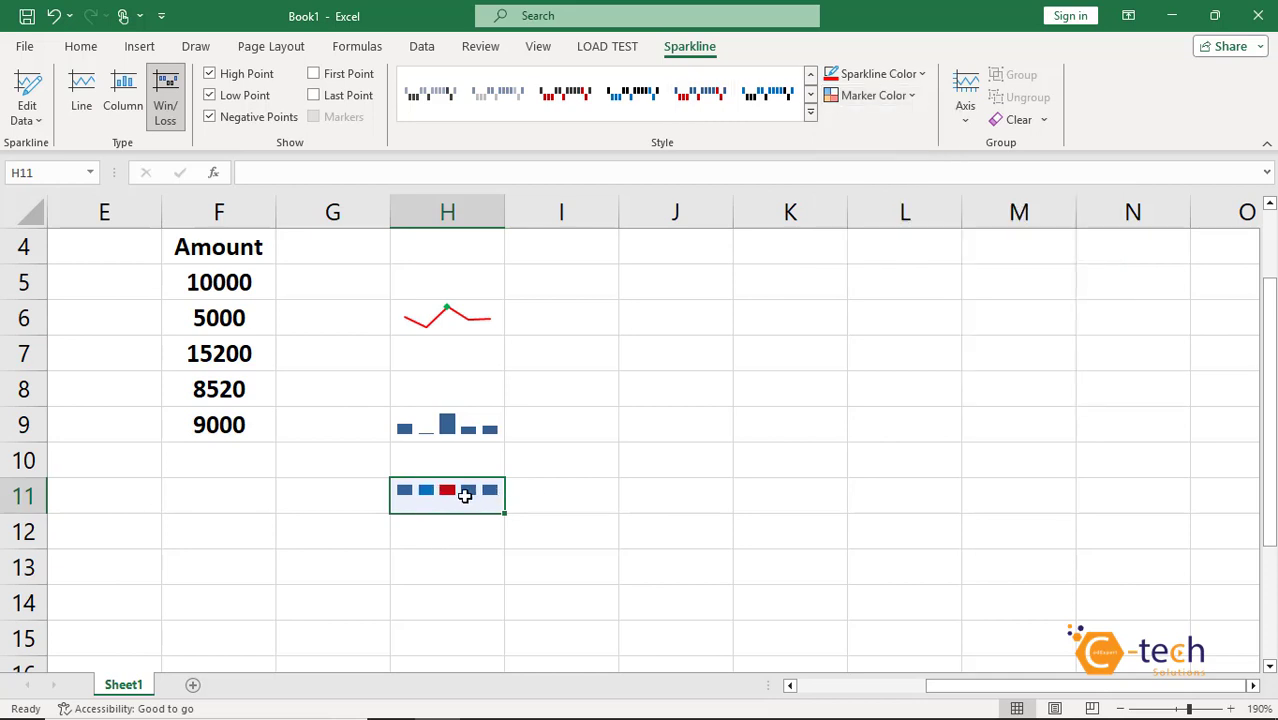
pyautogui.click(448, 424)
pyautogui.click(452, 320)
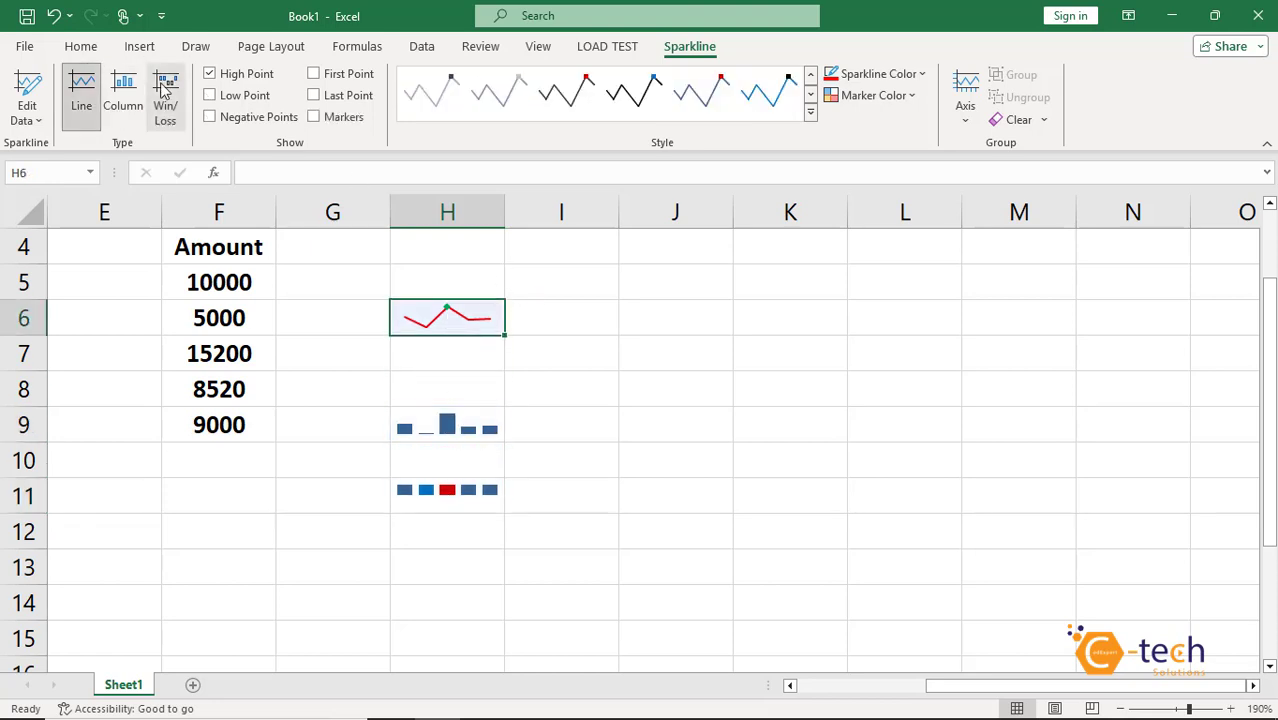
pyautogui.click(140, 46)
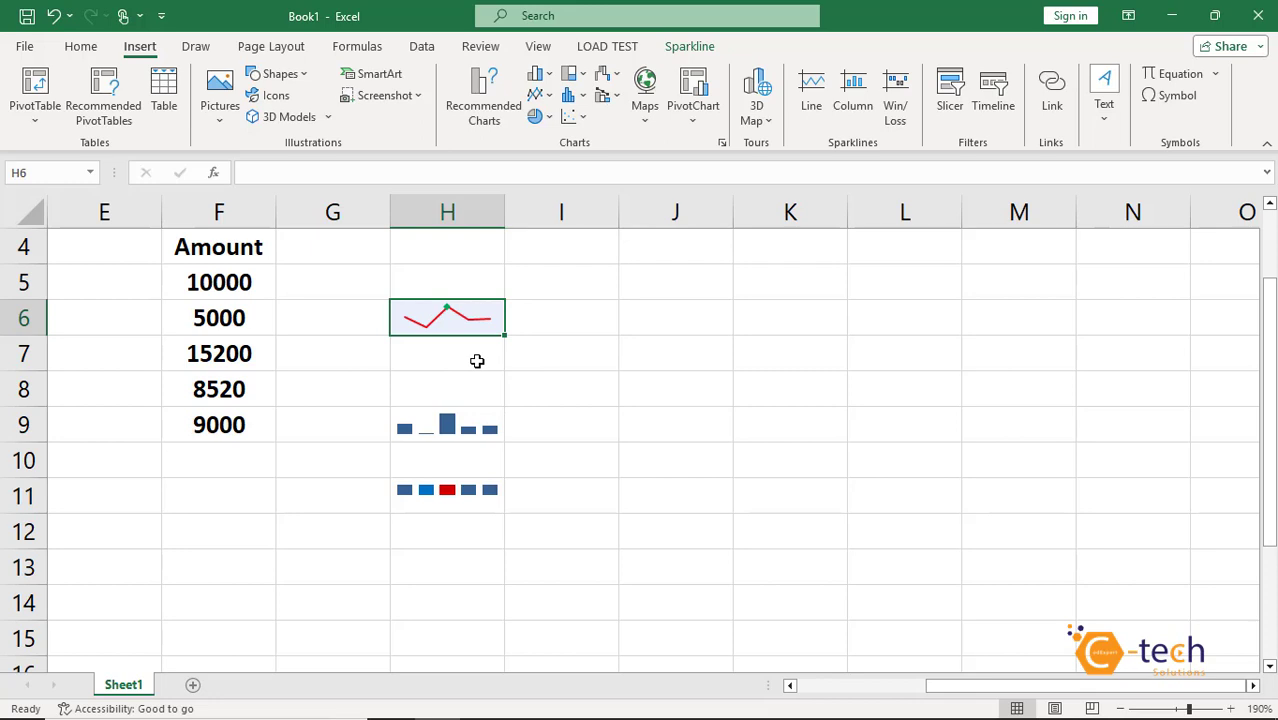
pyautogui.click(583, 361)
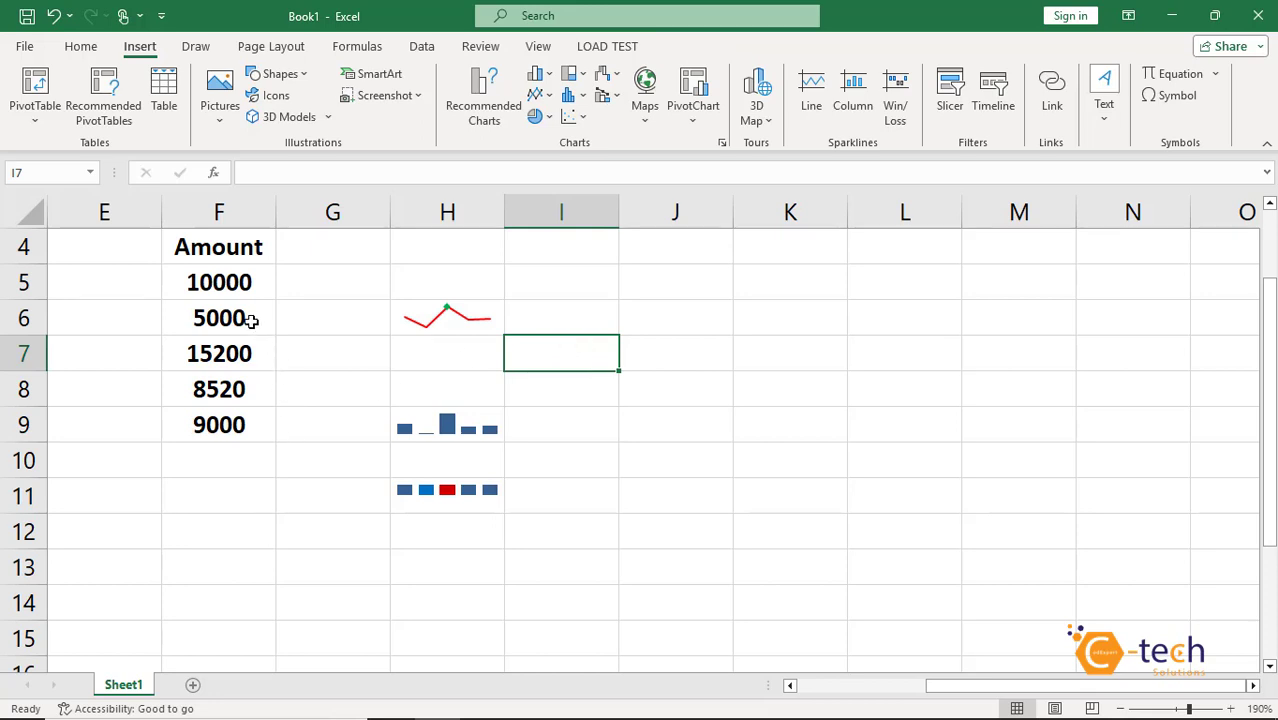
pyautogui.click(222, 283)
pyautogui.click(222, 250)
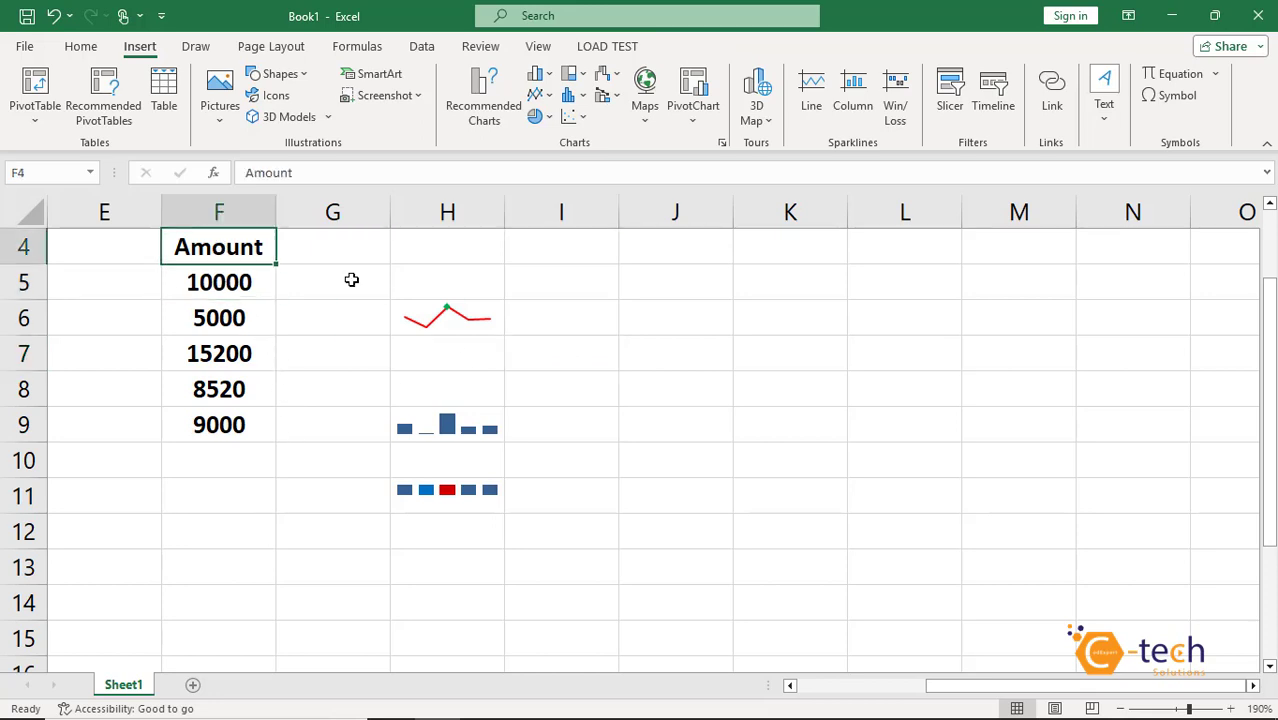
pyautogui.click(601, 374)
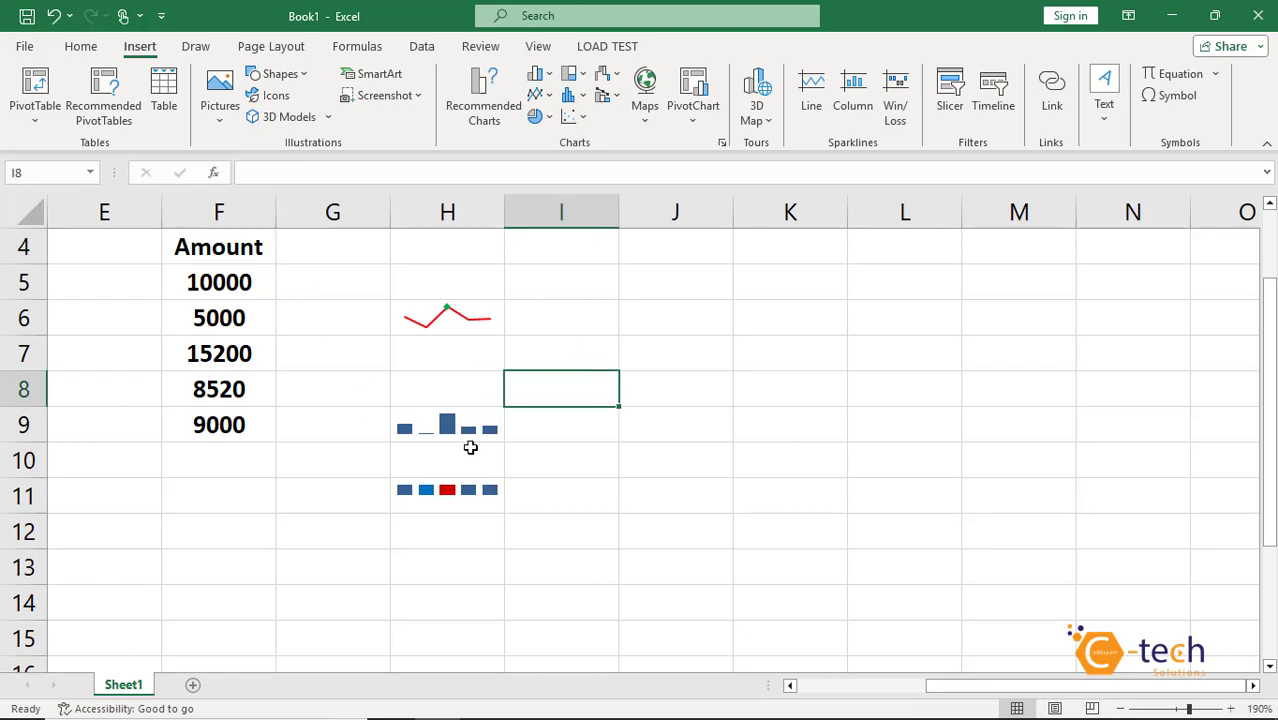
# Step: Draw a rectangle about 1.27" wide and 0.48" high across F13:H16, containing the text "Balanace Sheet"
pyautogui.scroll(-1, 470, 447)
pyautogui.scroll(-3, 470, 447)
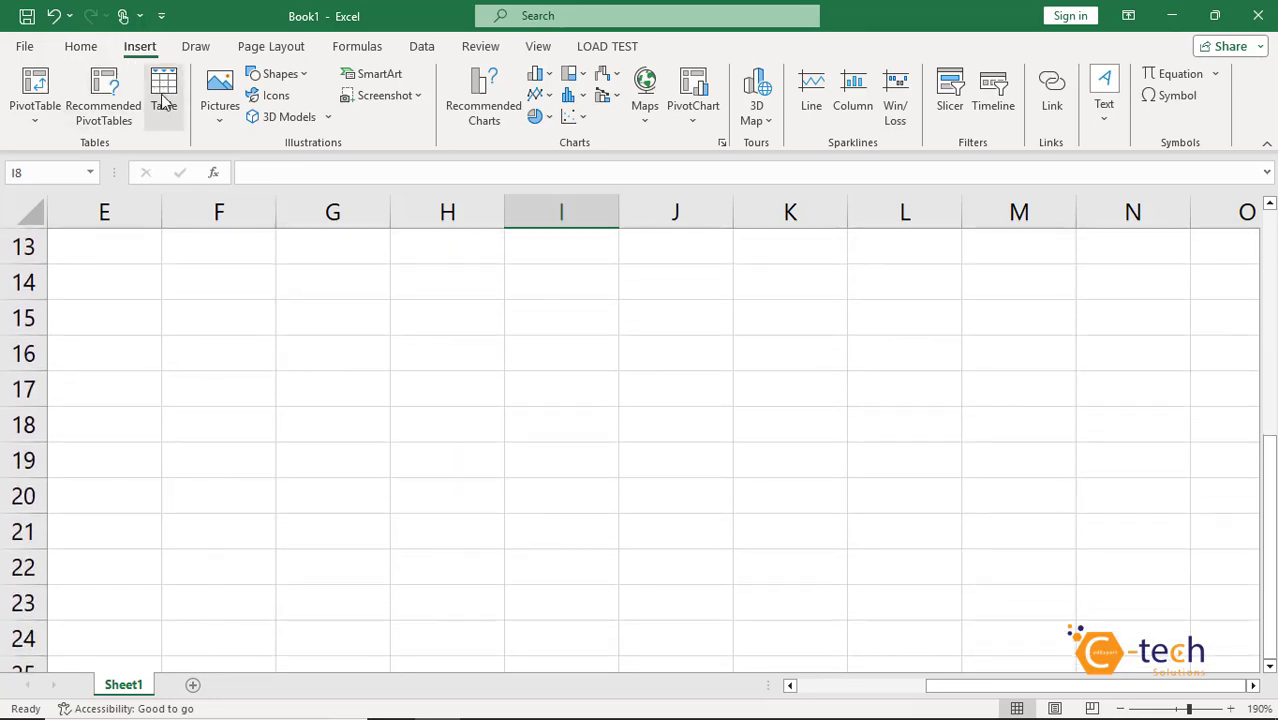
pyautogui.click(288, 76)
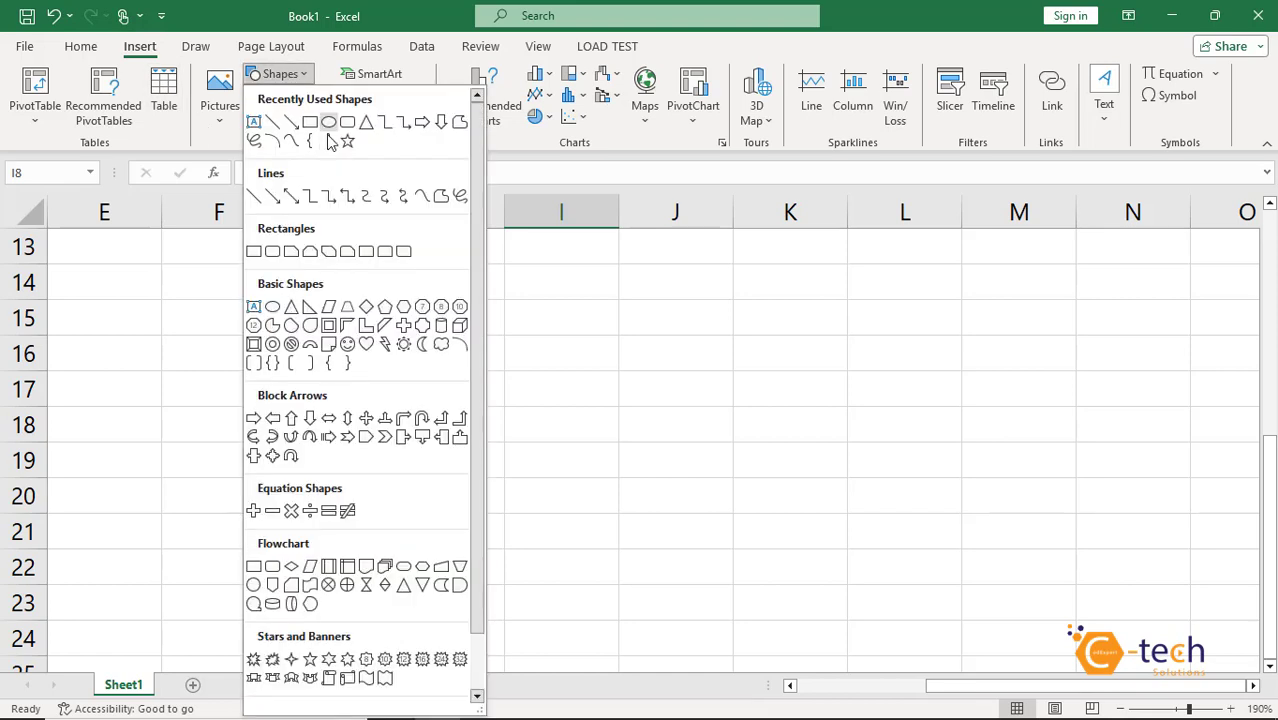
pyautogui.click(326, 122)
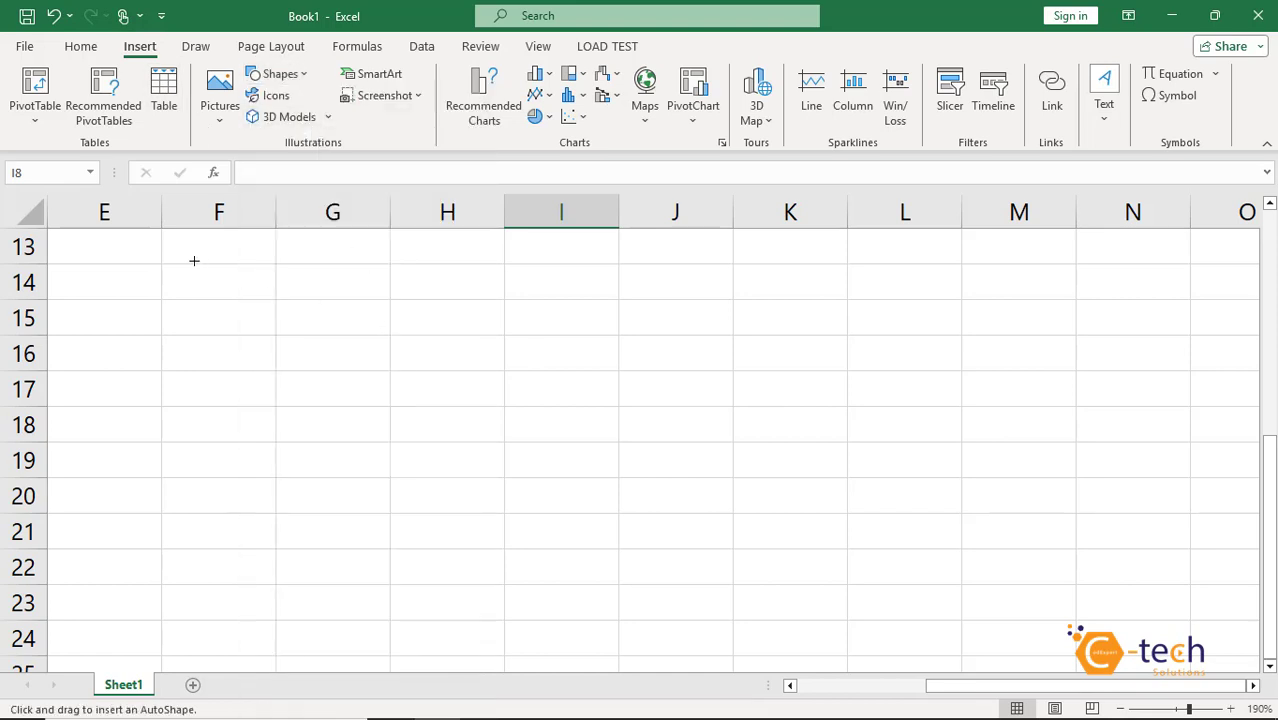
pyautogui.moveTo(194, 261); pyautogui.dragTo(411, 342)
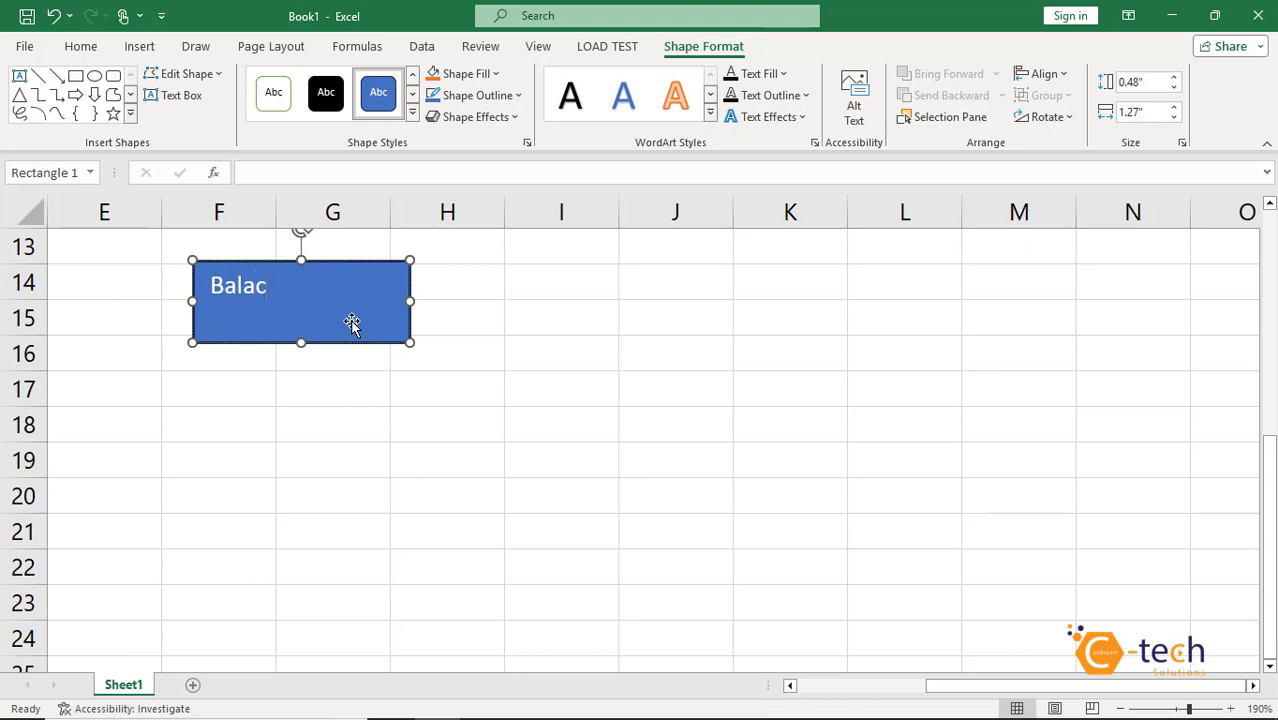
pyautogui.write('Balanace Sheet')
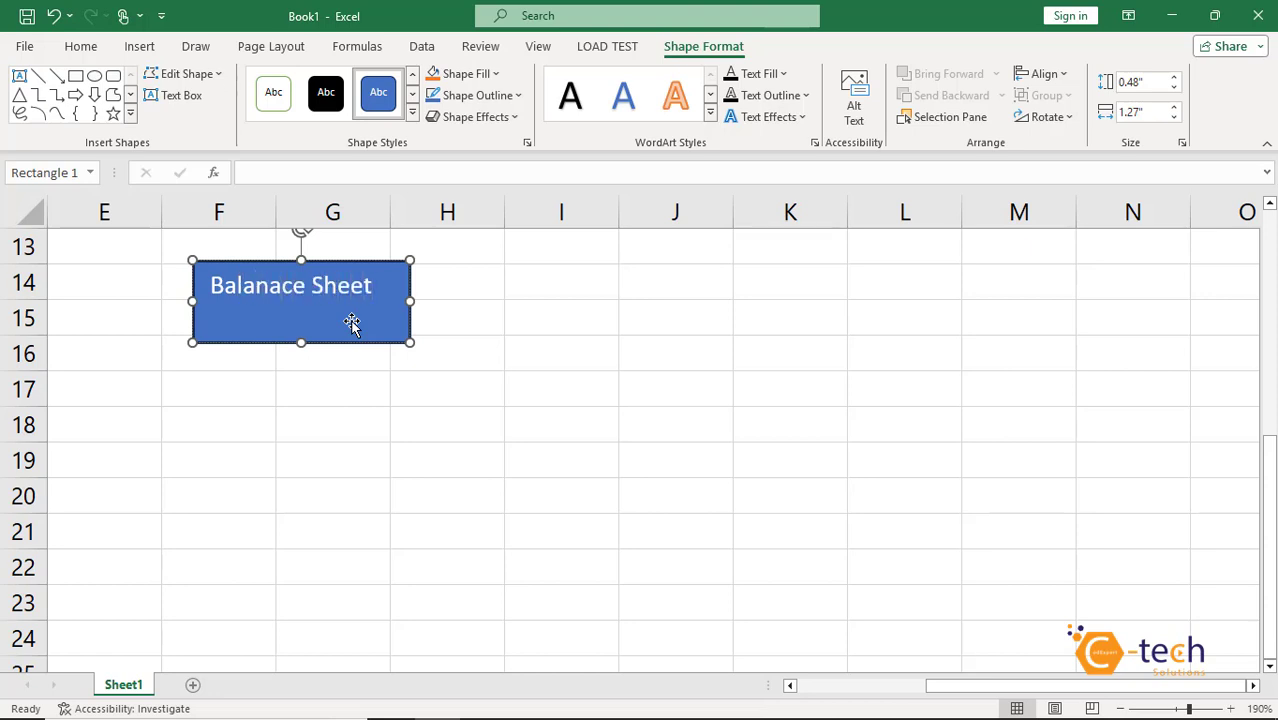
# Step: Shorten the rectangle to about 0.33" high, shift it down slightly, and centre its text vertically and horizontally
pyautogui.moveTo(305, 344); pyautogui.dragTo(305, 318)
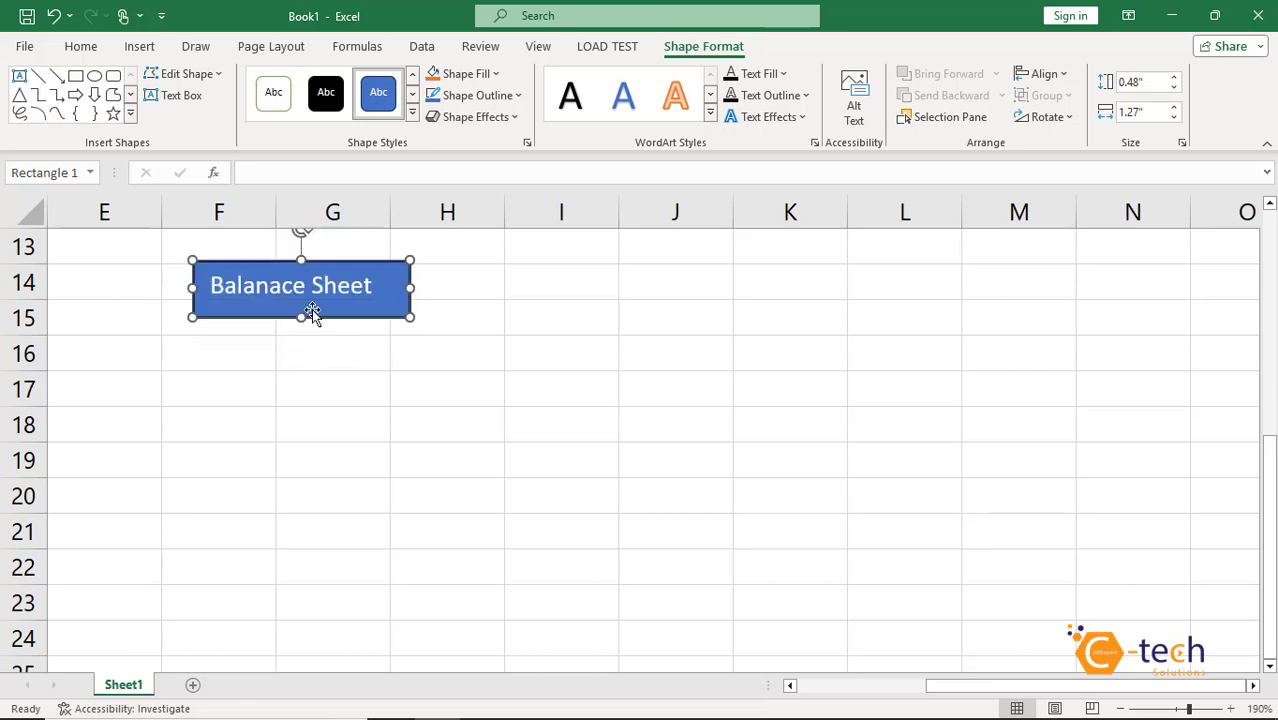
pyautogui.moveTo(380, 267); pyautogui.dragTo(384, 274)
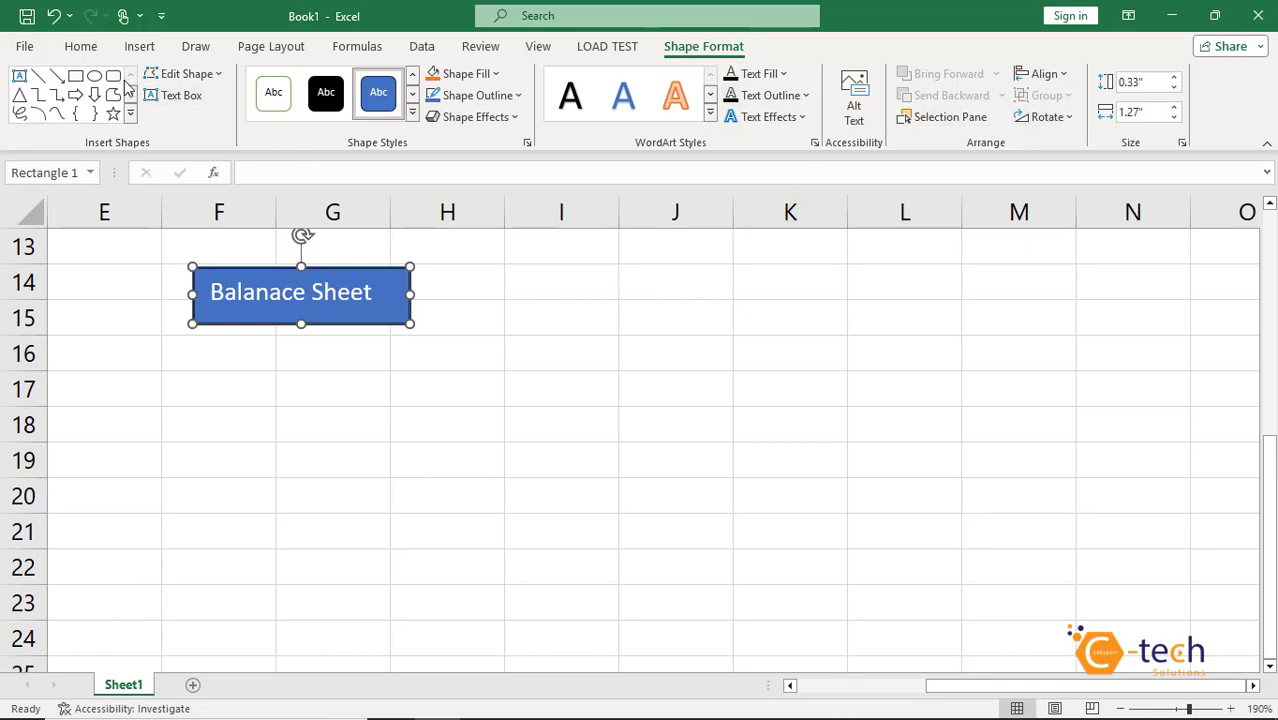
pyautogui.click(81, 46)
pyautogui.click(347, 81)
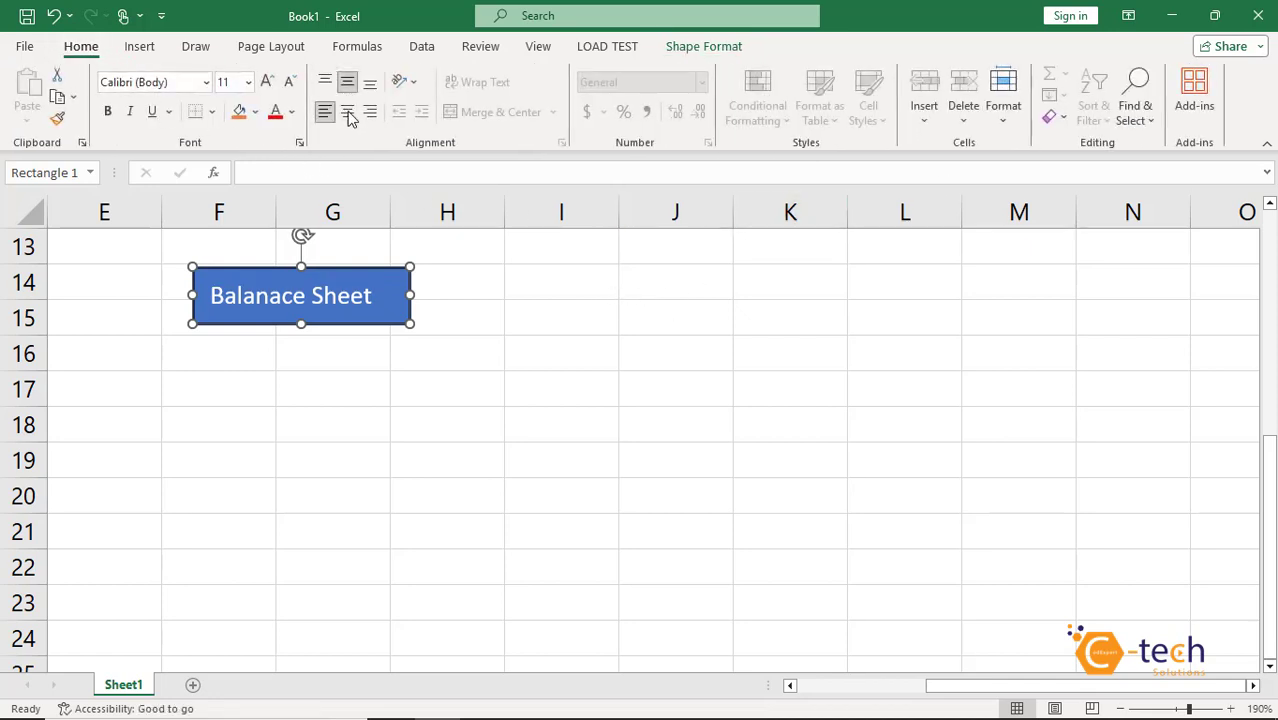
pyautogui.click(347, 111)
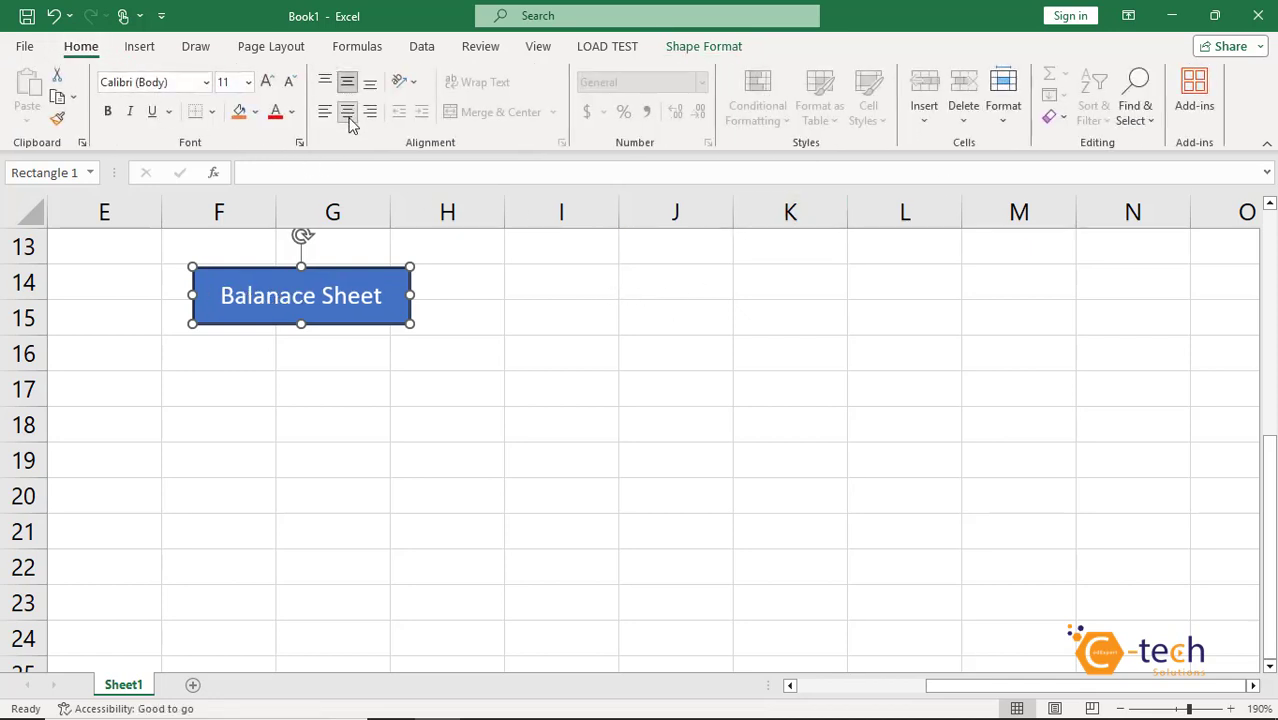
# Step: Apply the orange gradient theme style to the rectangle and move it over cells F13:G15
pyautogui.click(681, 50)
pyautogui.click(412, 112)
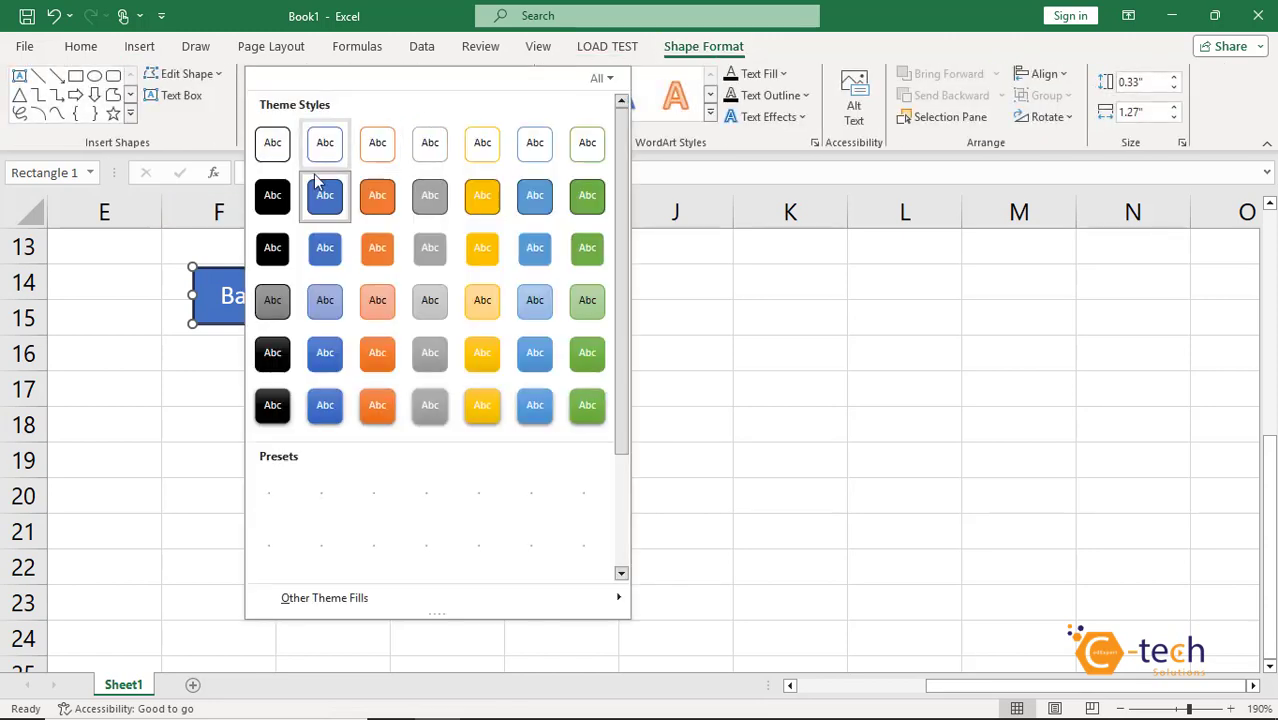
pyautogui.click(391, 361)
pyautogui.click(477, 337)
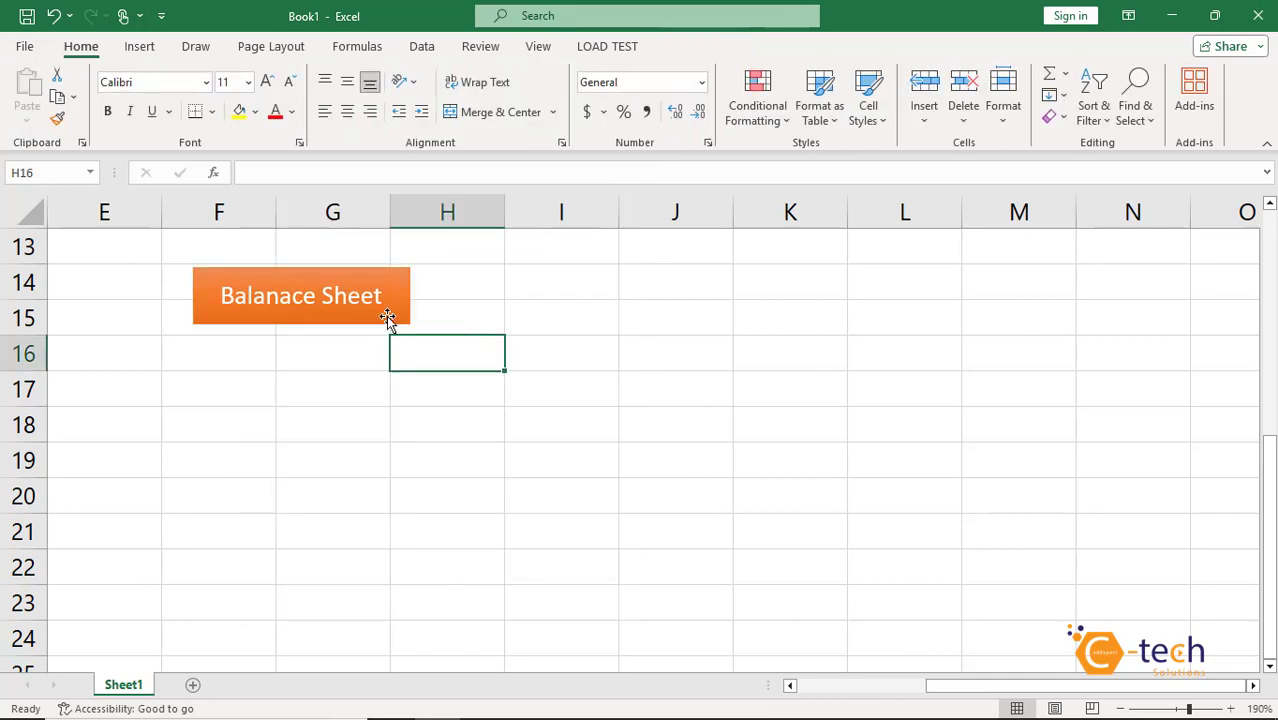
pyautogui.moveTo(388, 320); pyautogui.dragTo(363, 311)
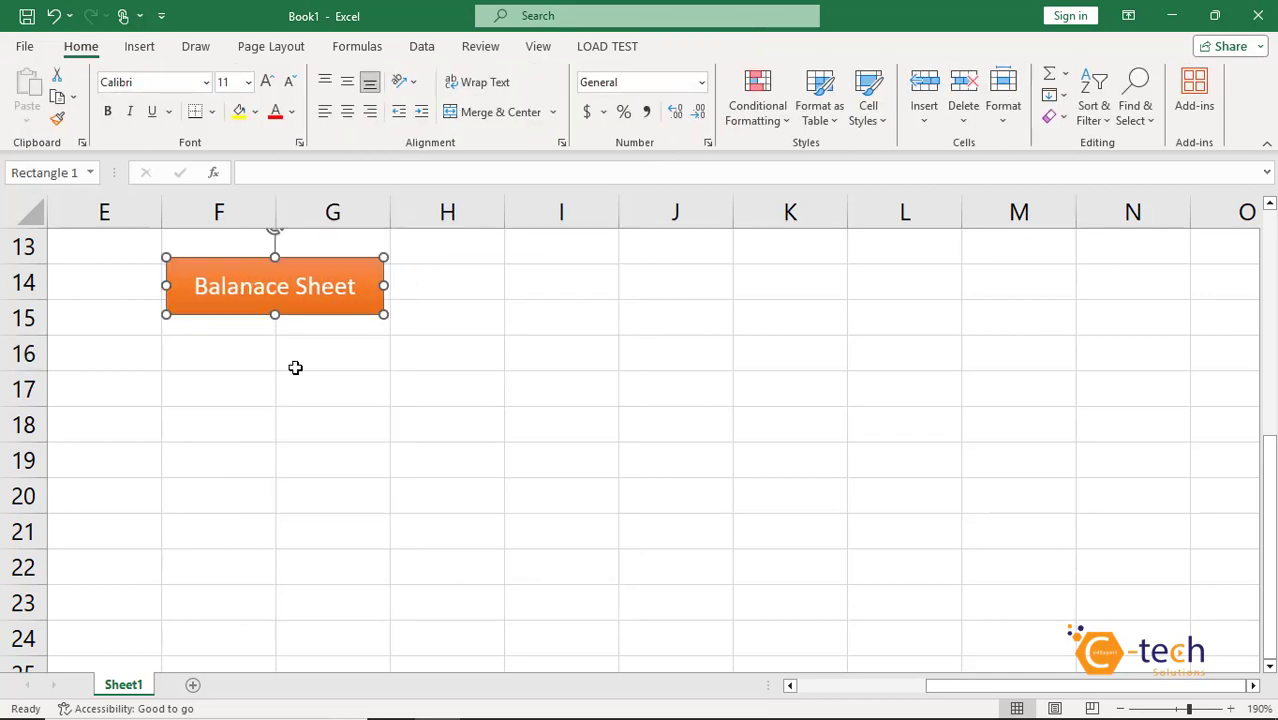
# Step: Add a new worksheet and rename it "Balance Sheet"
pyautogui.rightClick(127, 695)
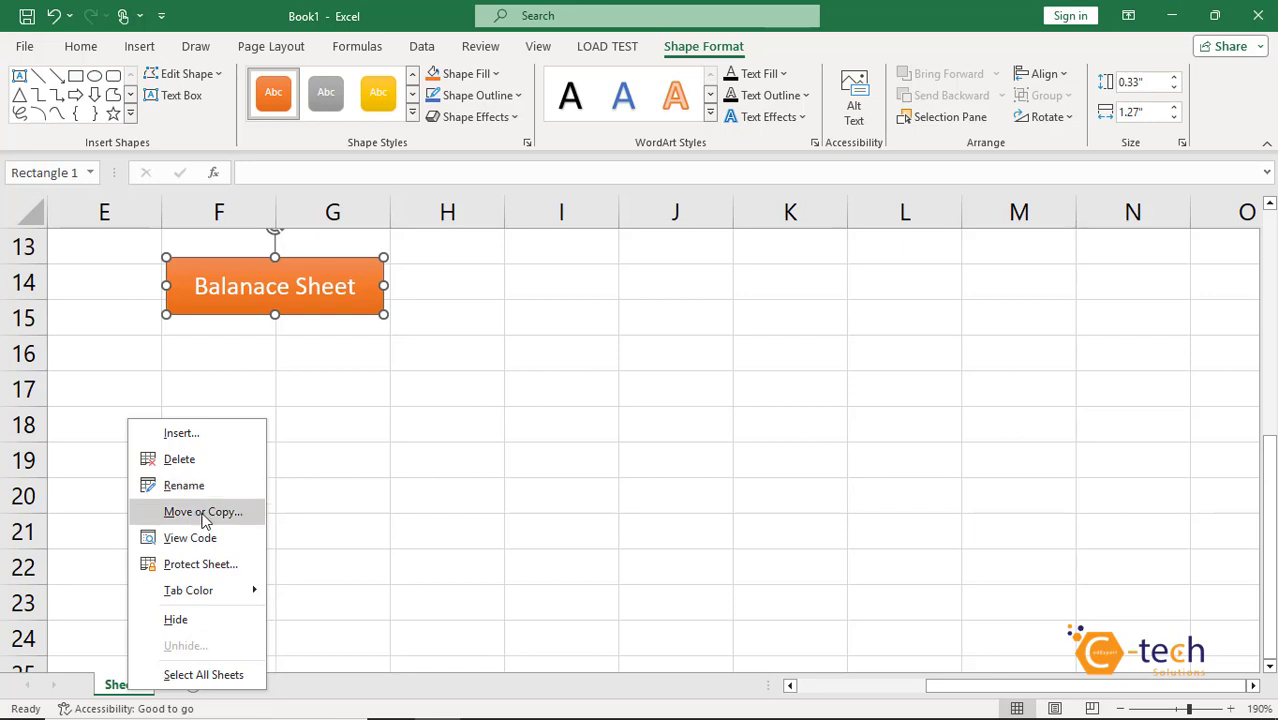
pyautogui.click(385, 489)
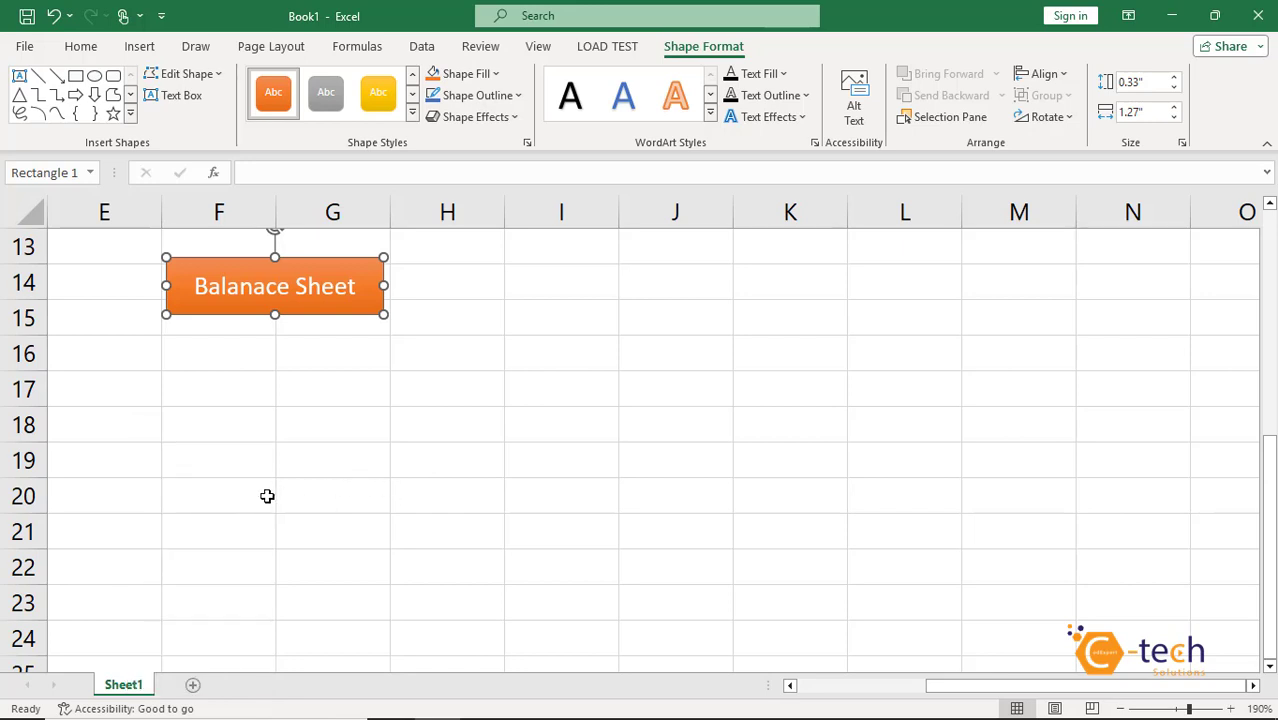
pyautogui.click(195, 686)
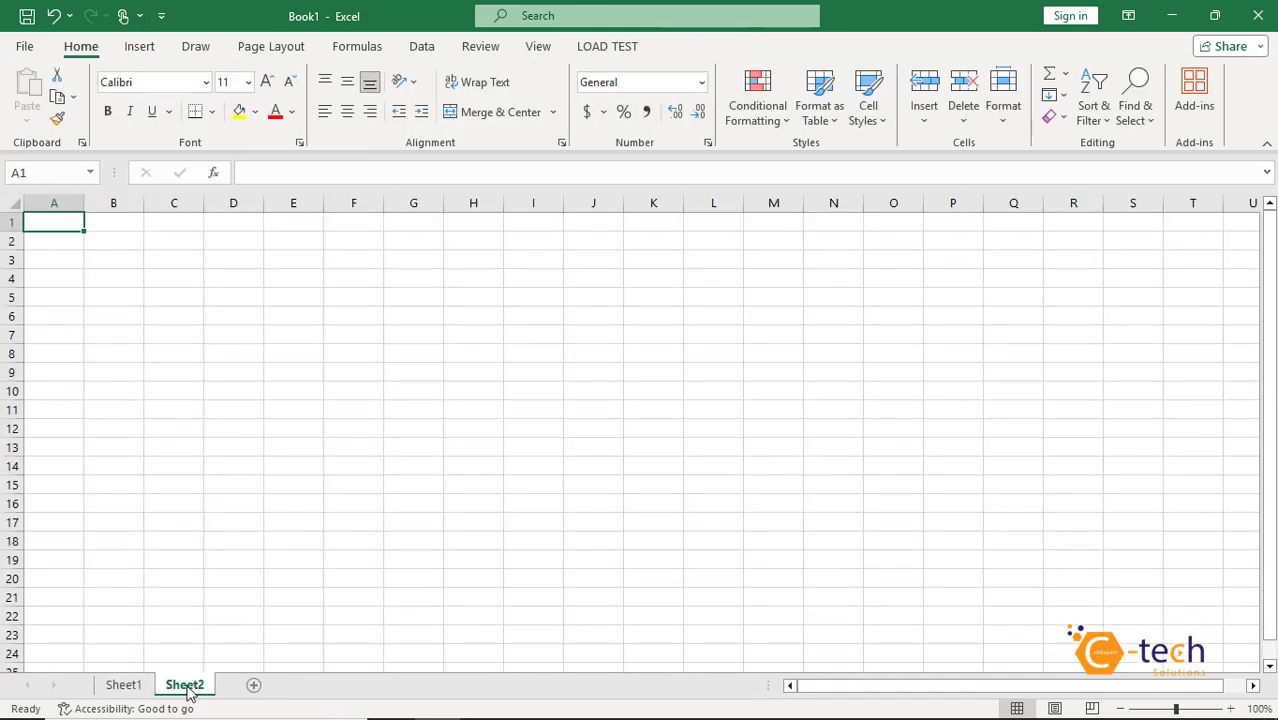
pyautogui.rightClick(188, 692)
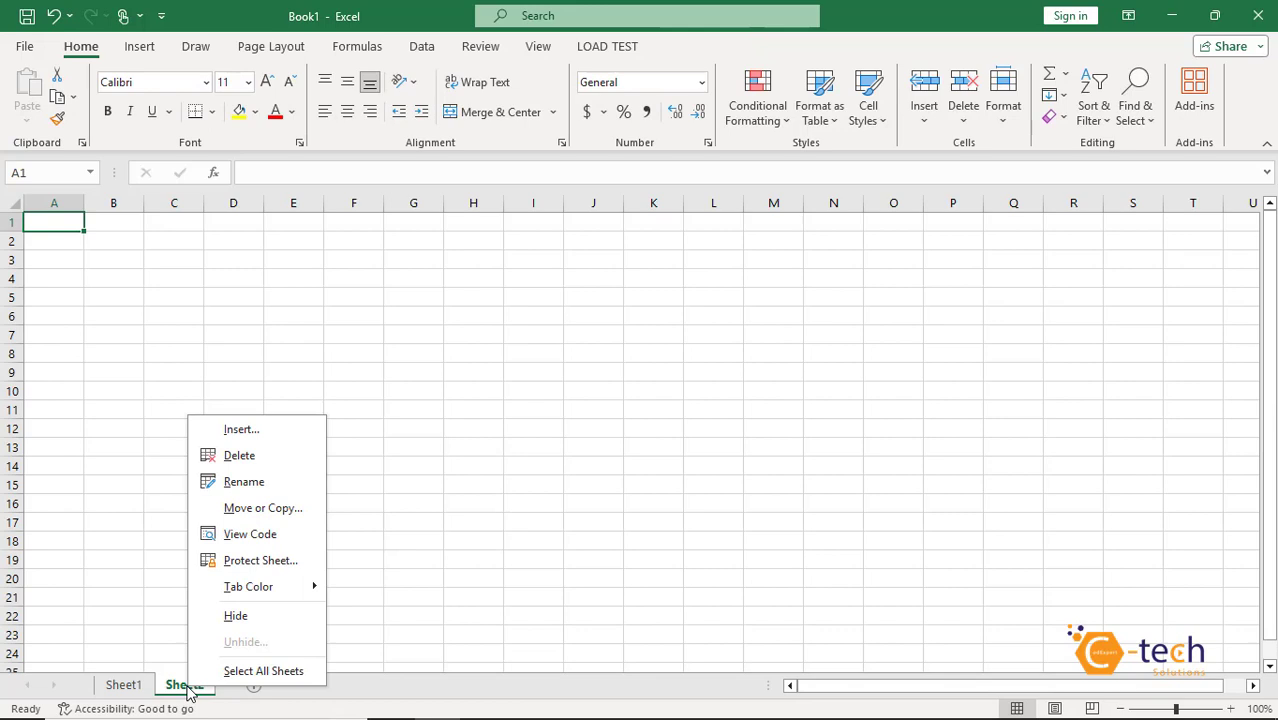
pyautogui.click(232, 485)
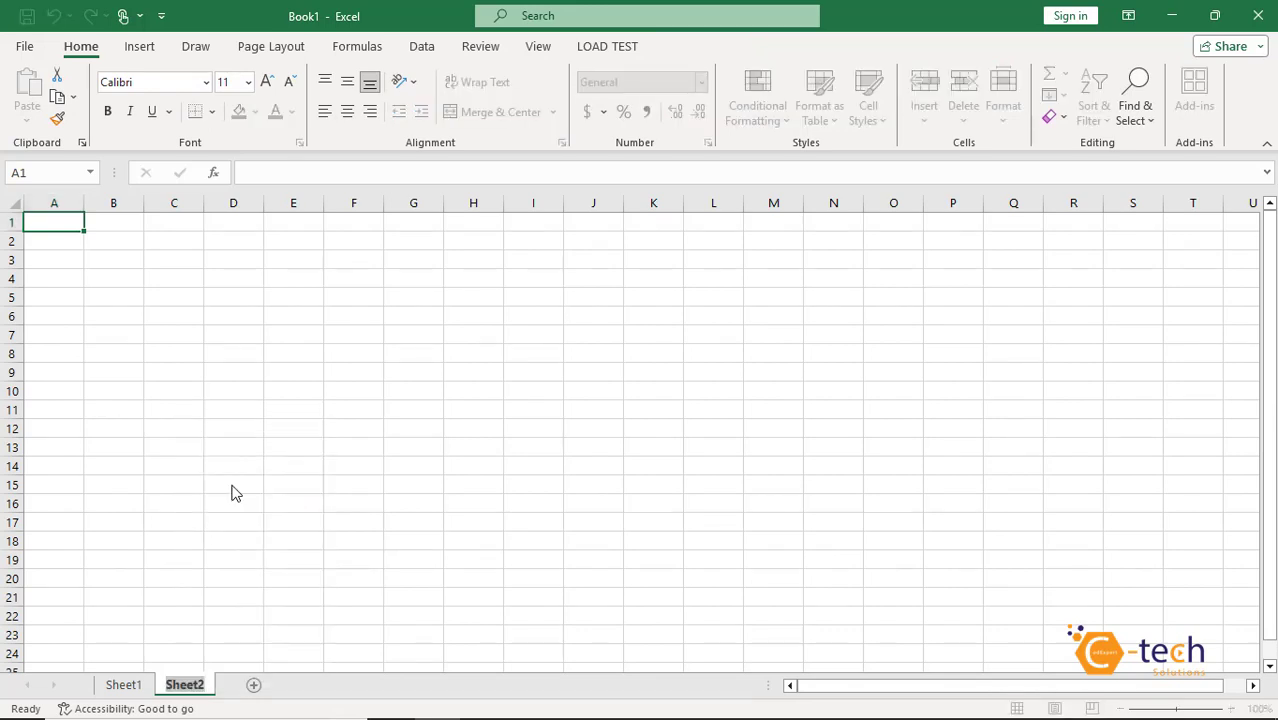
pyautogui.write('Balance Shee')
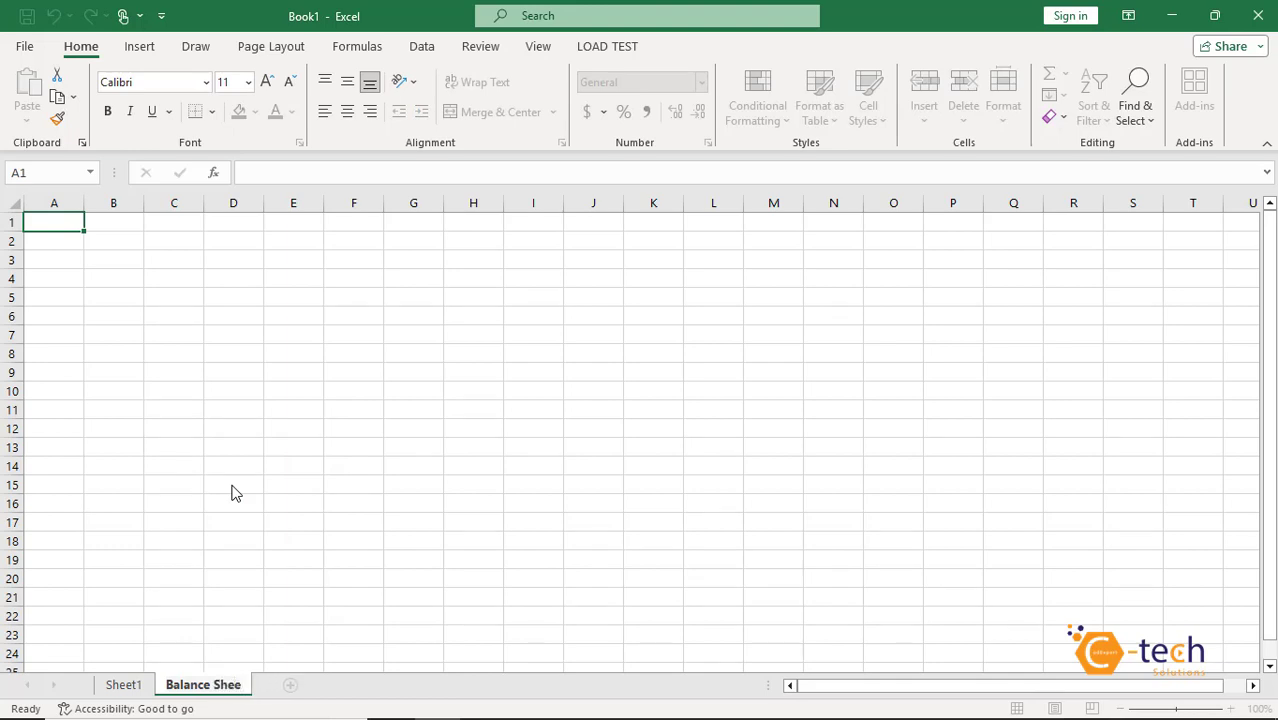
pyautogui.press('BackSpace')
pyautogui.write('et')
pyautogui.click(231, 488)
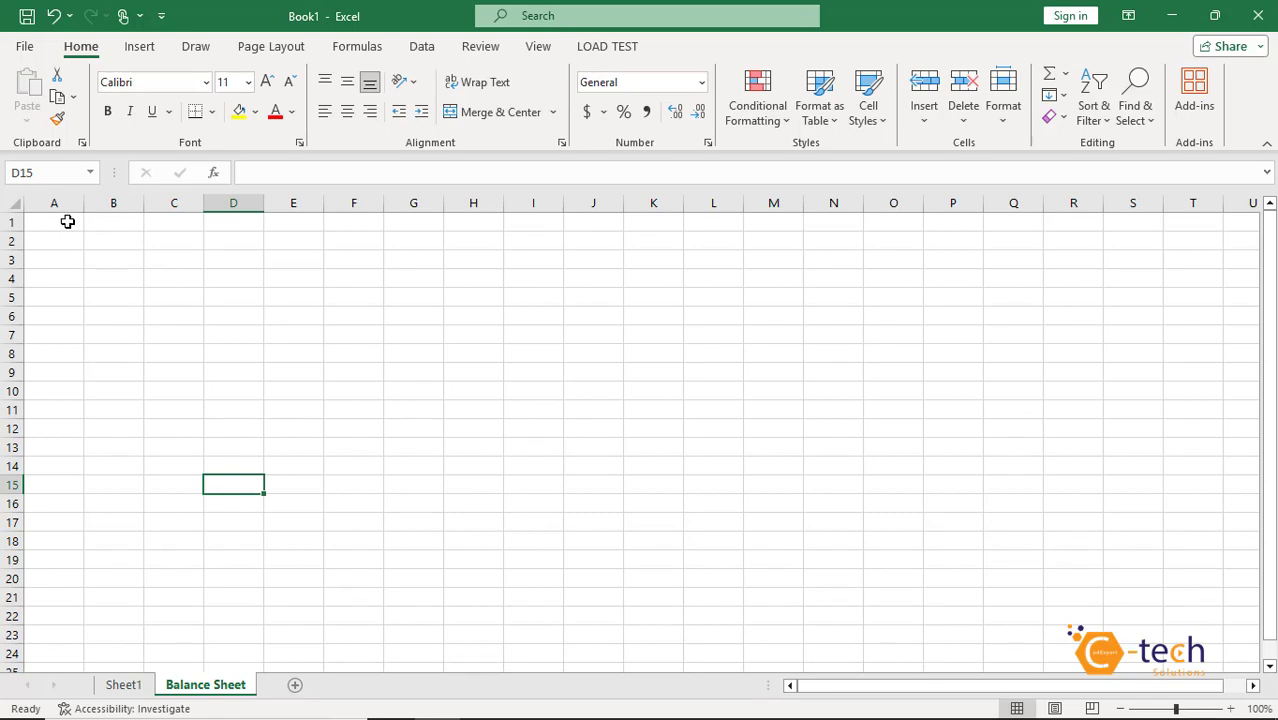
# Step: Fill the range A1:J16 on the Balance Sheet worksheet with the sample text "fgfdh"
pyautogui.moveTo(66, 222); pyautogui.dragTo(593, 507)
pyautogui.write('fgfdh')
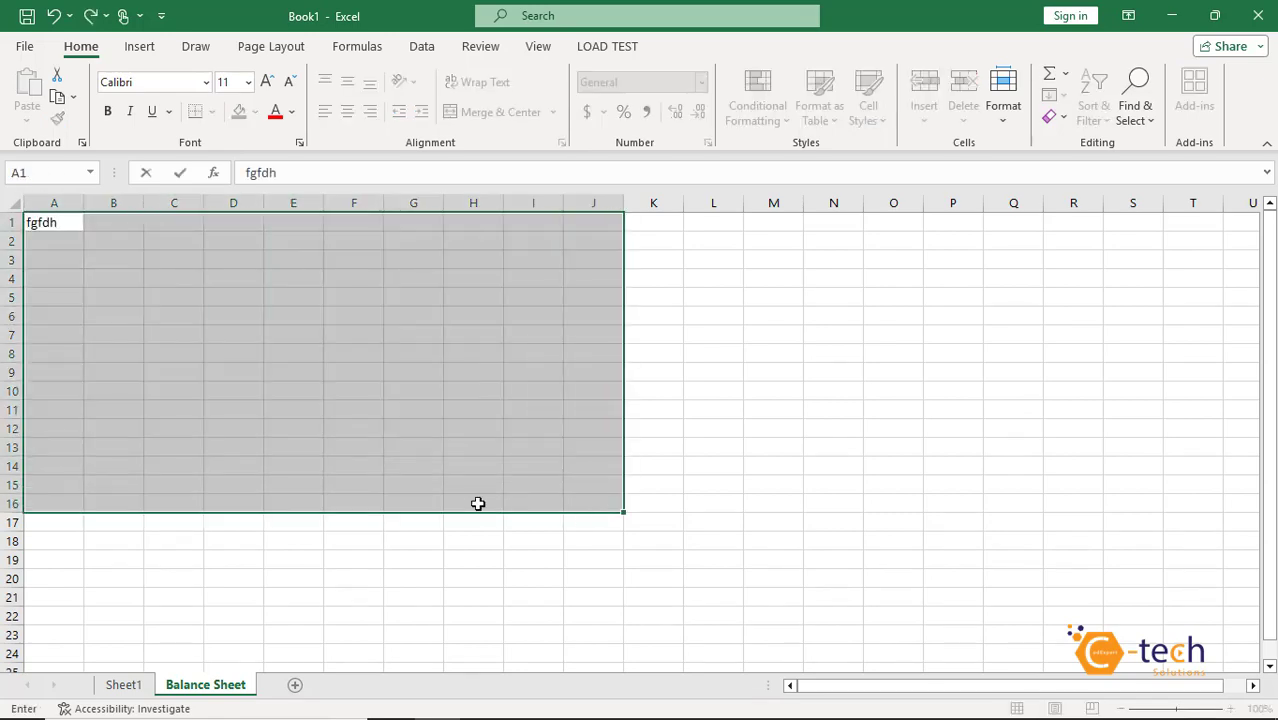
pyautogui.hotkey('ctrl', 'Return')
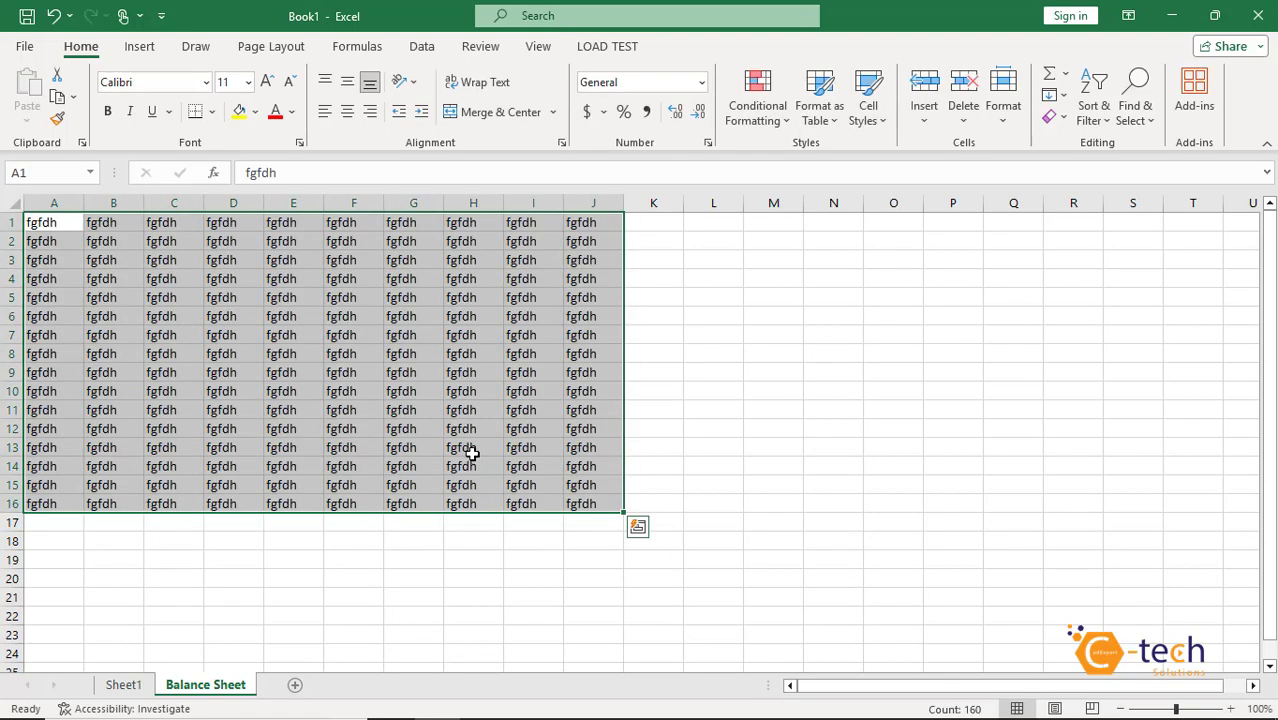
pyautogui.click(468, 449)
# Step: Open the Insert Hyperlink dialog for the orange rectangle on Sheet1
pyautogui.click(124, 684)
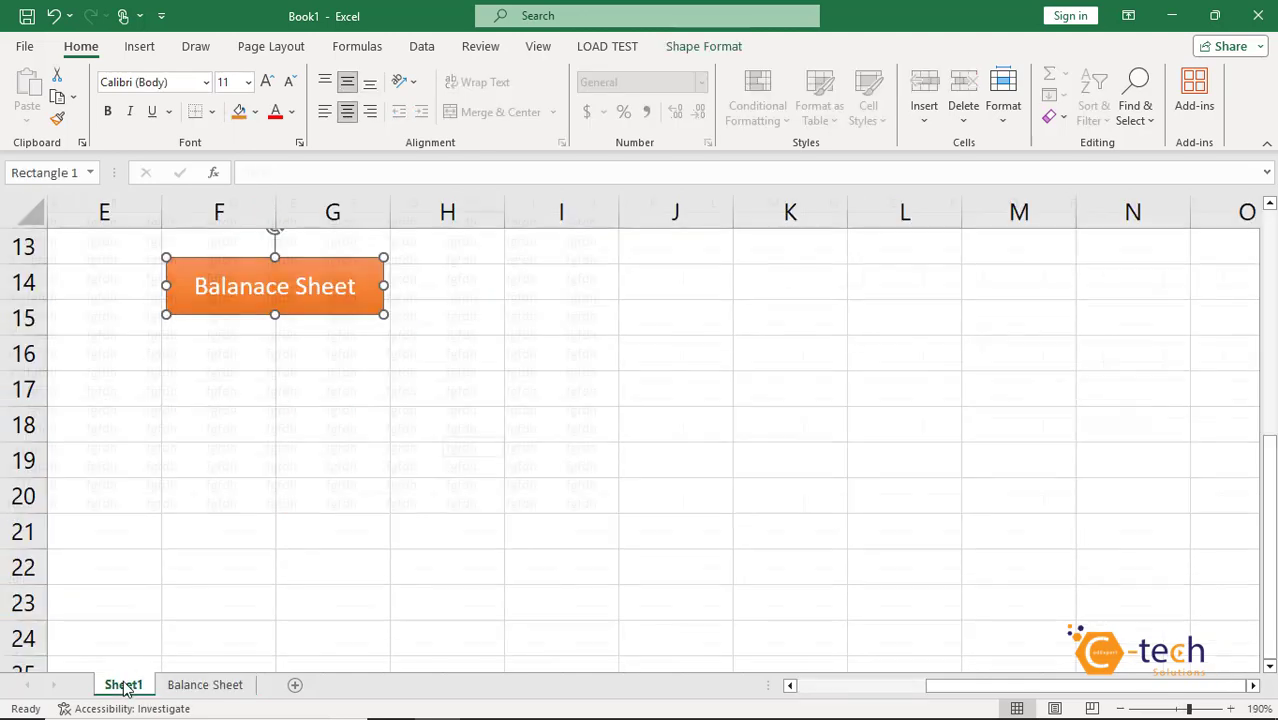
pyautogui.click(274, 409)
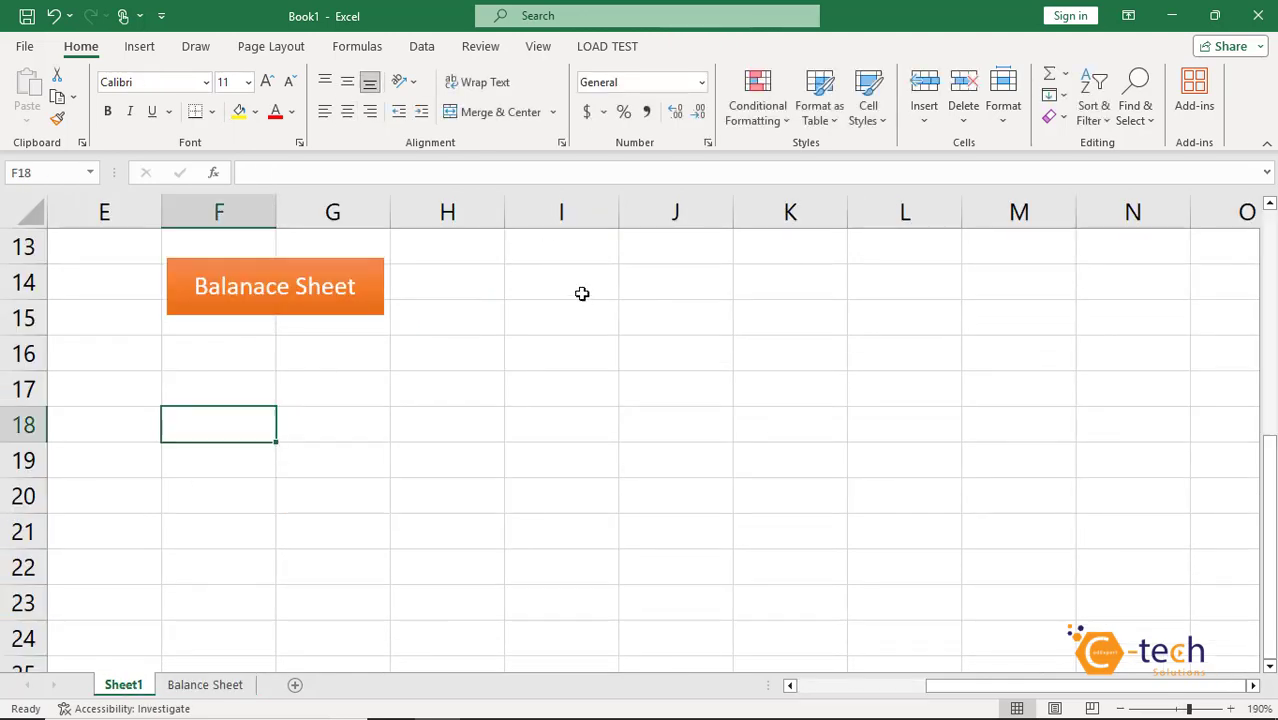
pyautogui.click(335, 285)
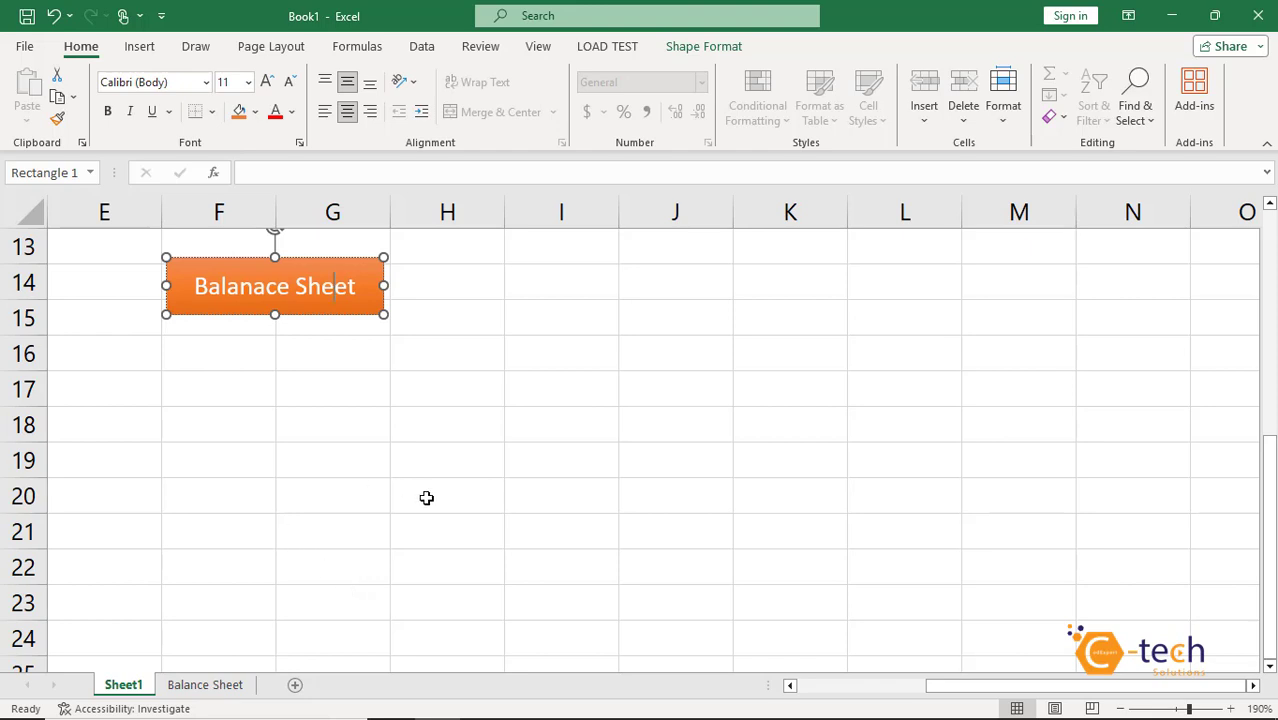
pyautogui.click(442, 400)
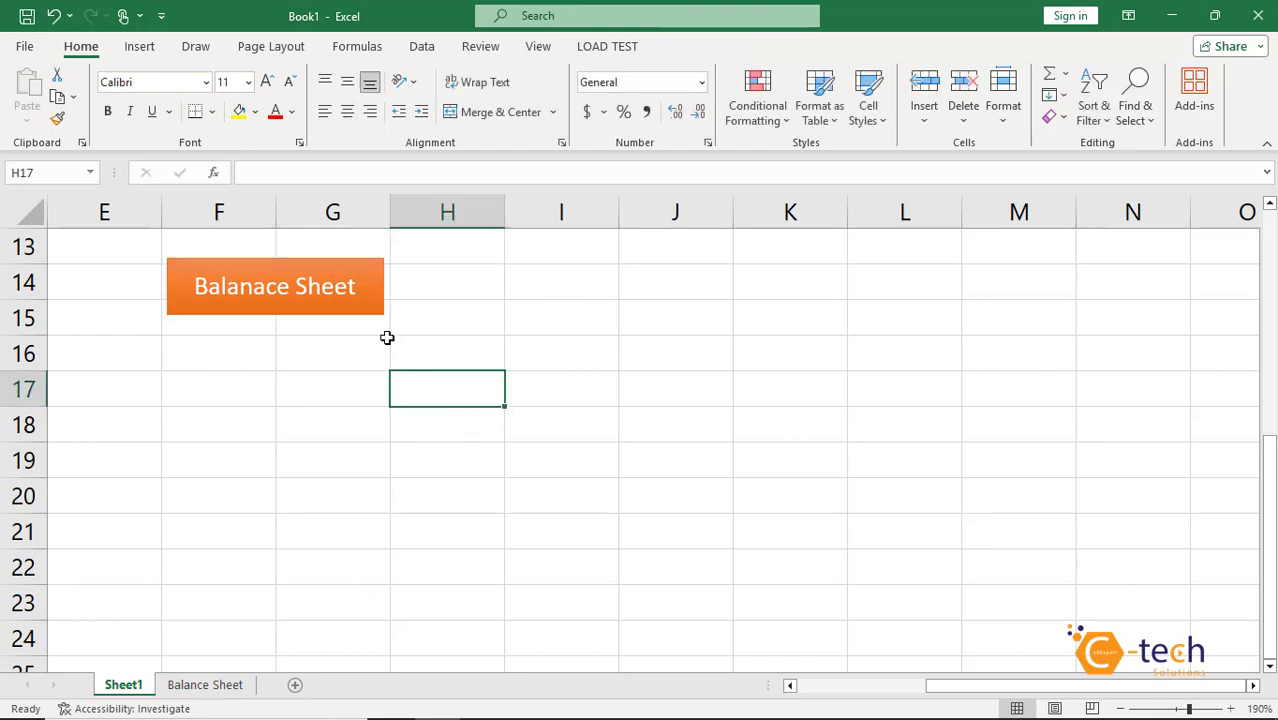
pyautogui.click(347, 292)
pyautogui.click(330, 259)
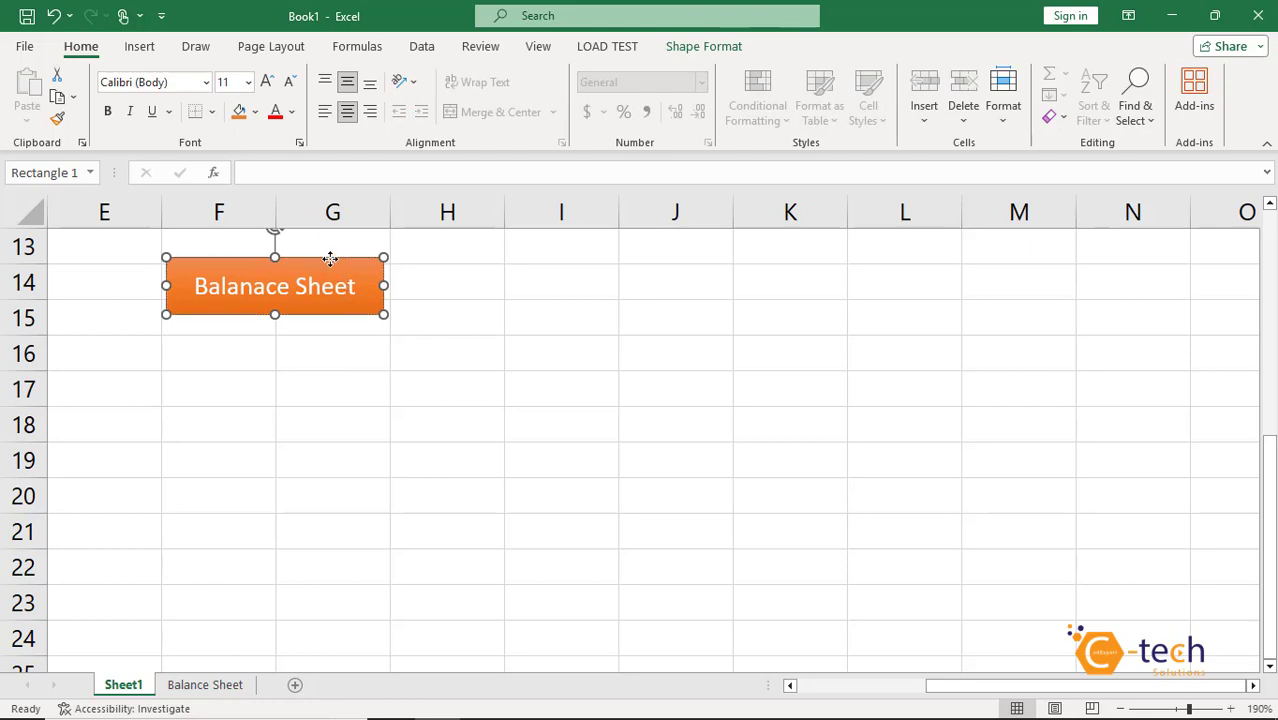
pyautogui.click(140, 52)
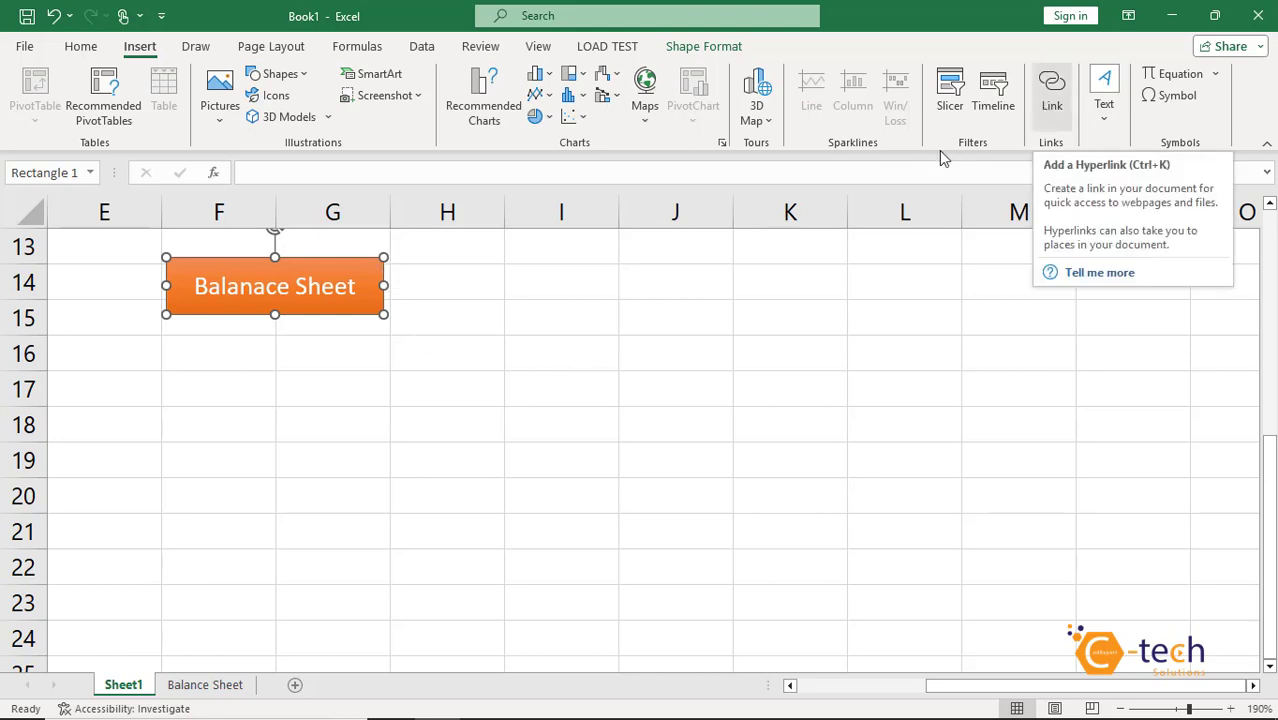
pyautogui.click(1051, 95)
pyautogui.moveTo(733, 198); pyautogui.dragTo(759, 224)
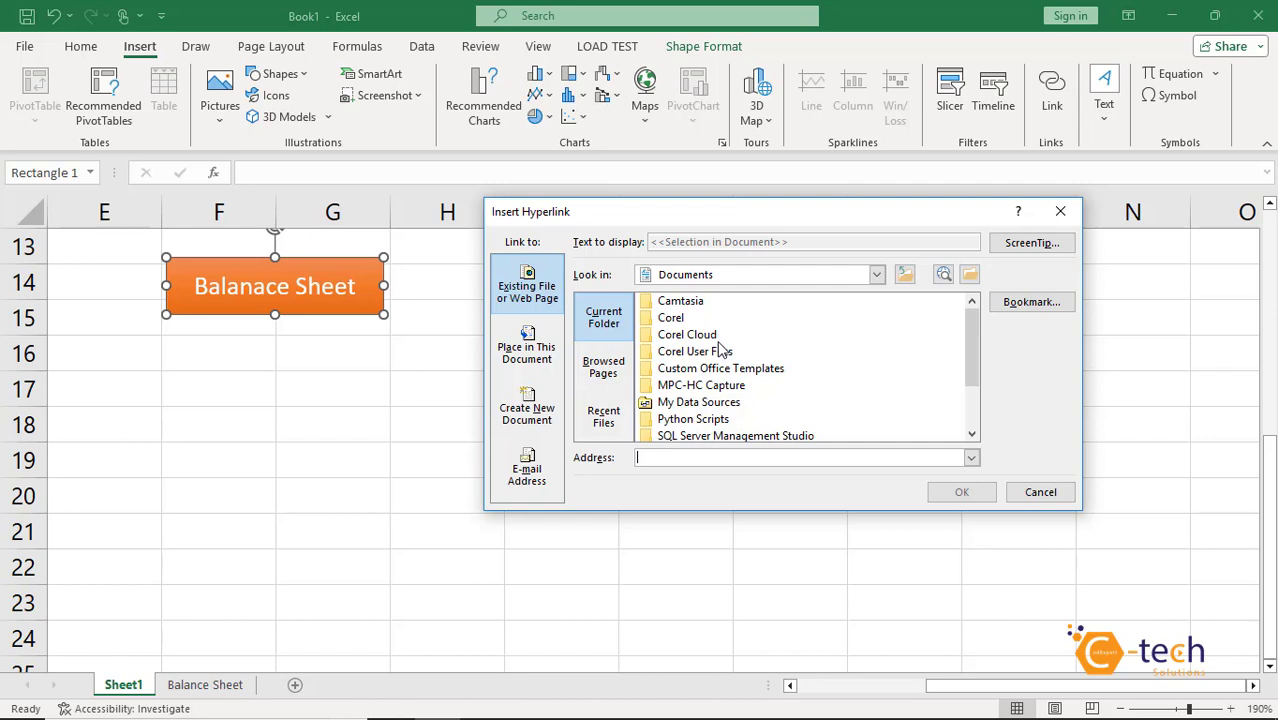
# Step: Review the browsed pages, recent files and places in this document offered as hyperlink targets
pyautogui.click(603, 367)
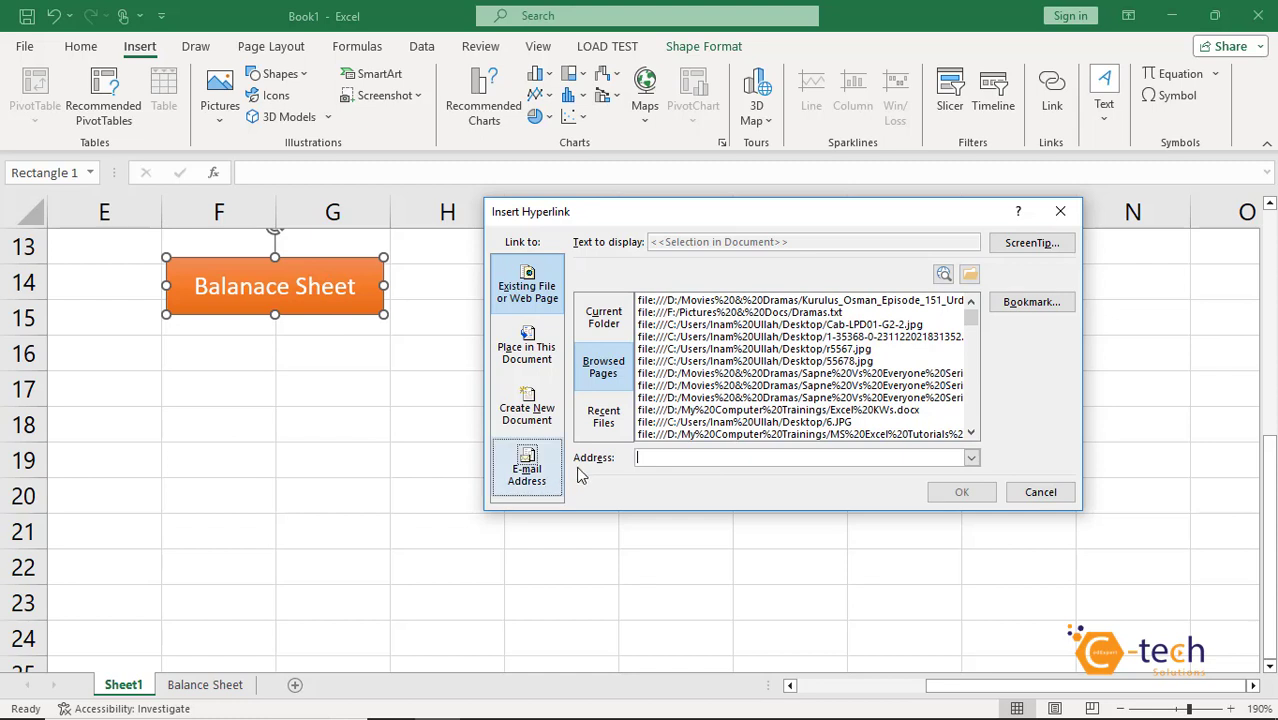
pyautogui.click(604, 414)
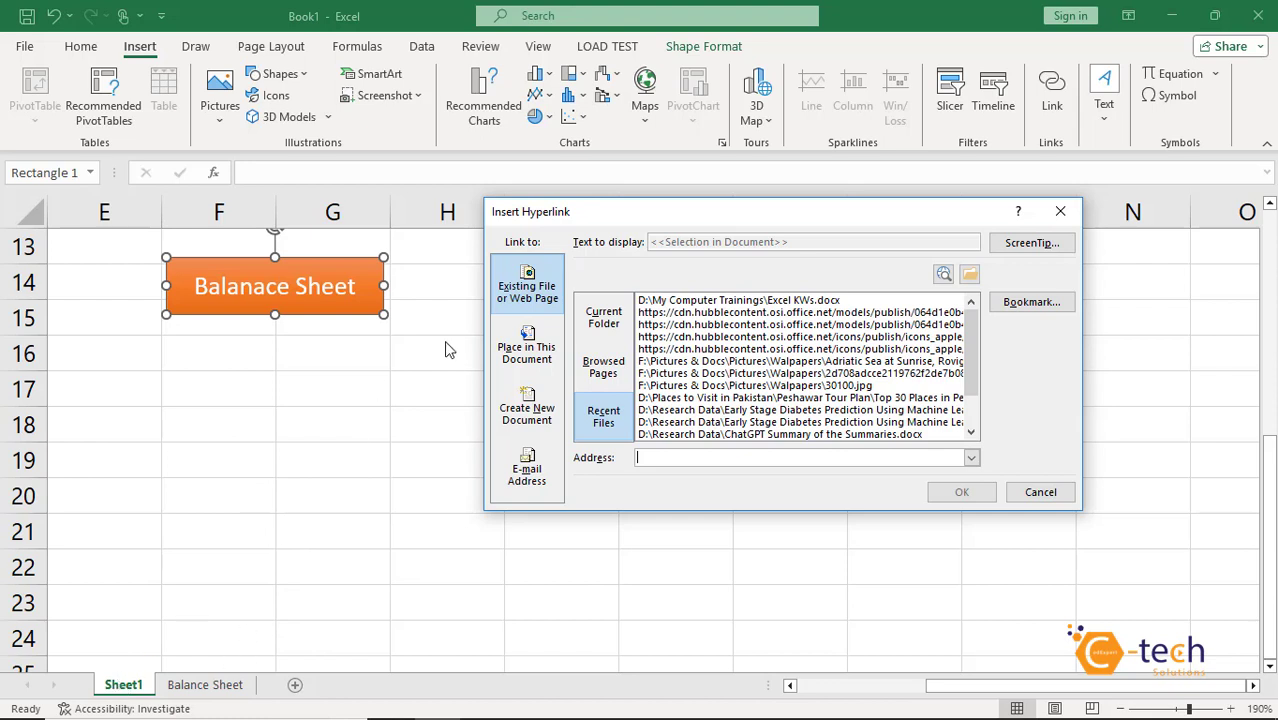
pyautogui.click(522, 348)
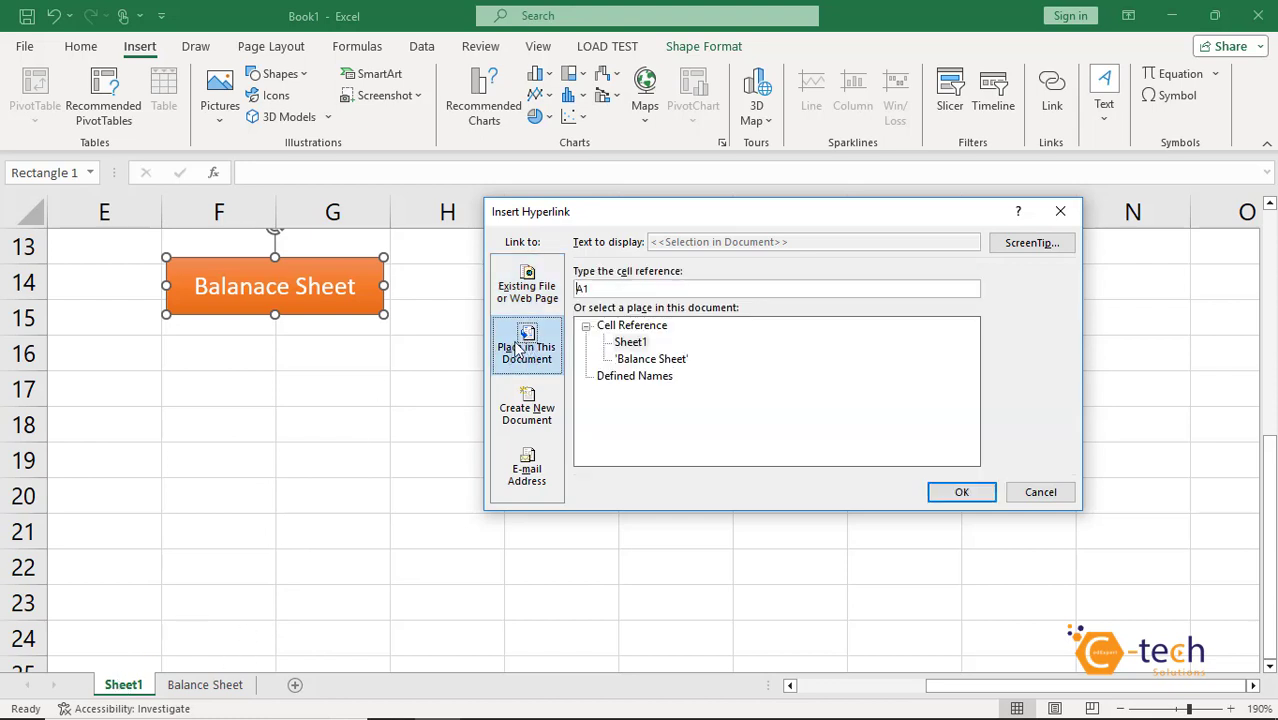
pyautogui.click(528, 289)
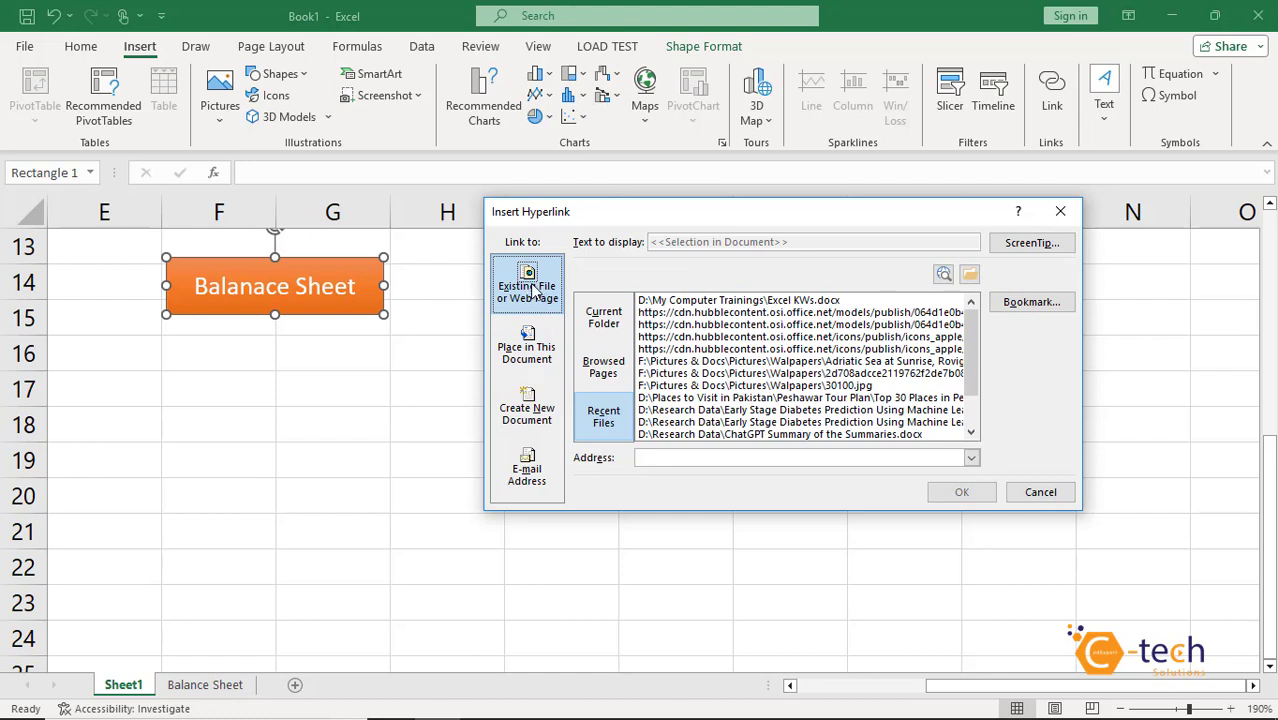
# Step: Link the rectangle to cell A1 of the Balance Sheet worksheet as a place in this document
pyautogui.click(528, 352)
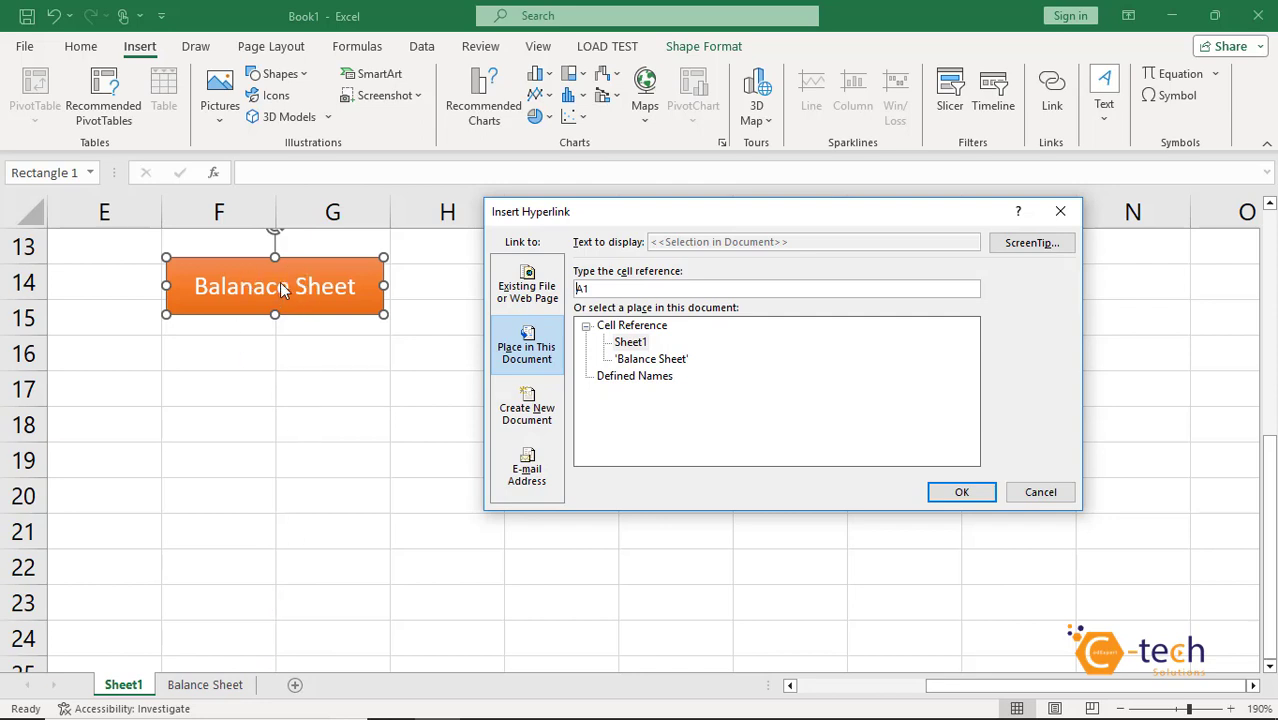
pyautogui.click(648, 359)
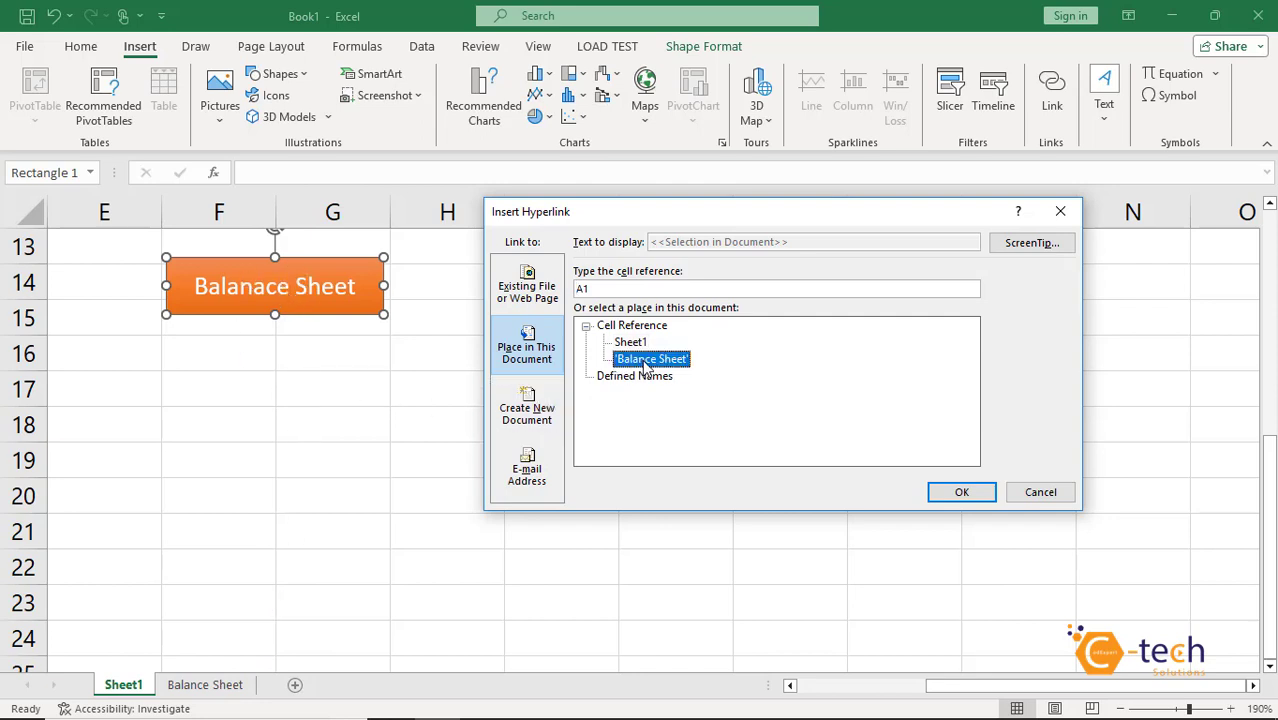
pyautogui.click(958, 491)
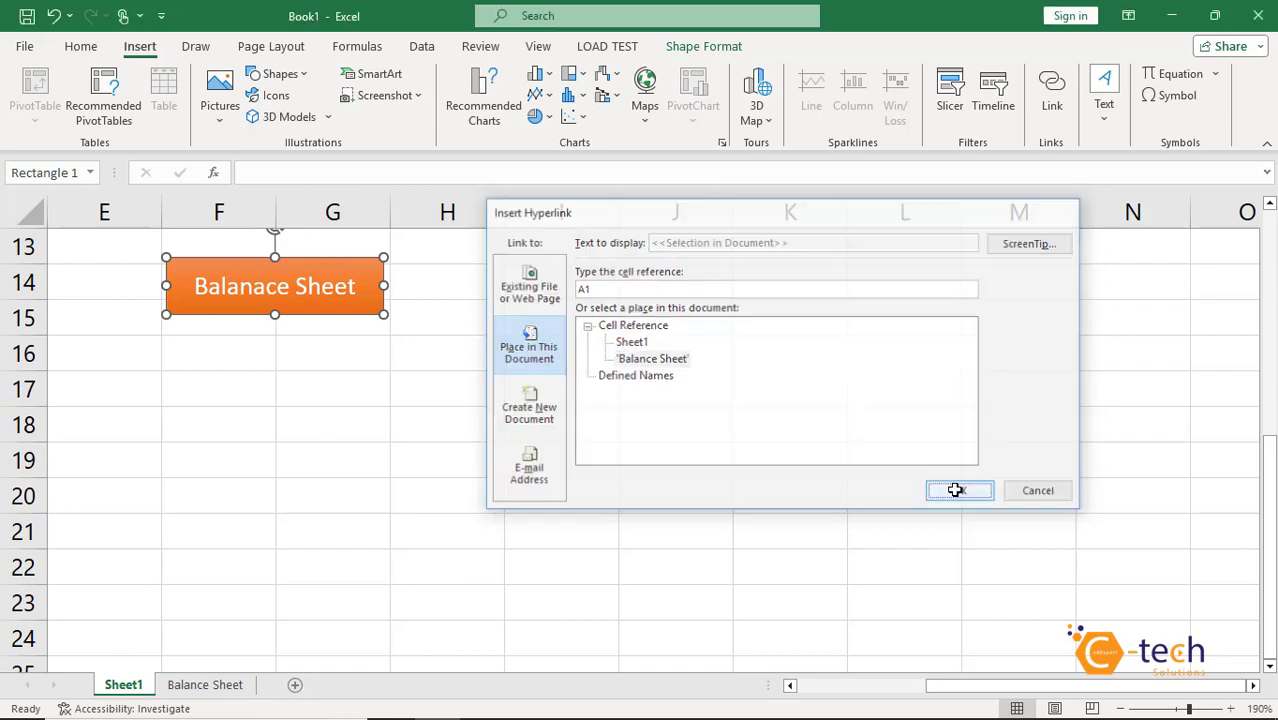
# Step: Test the rectangle's hyperlink by following it to the Balance Sheet worksheet, and return to Sheet1
pyautogui.click(570, 368)
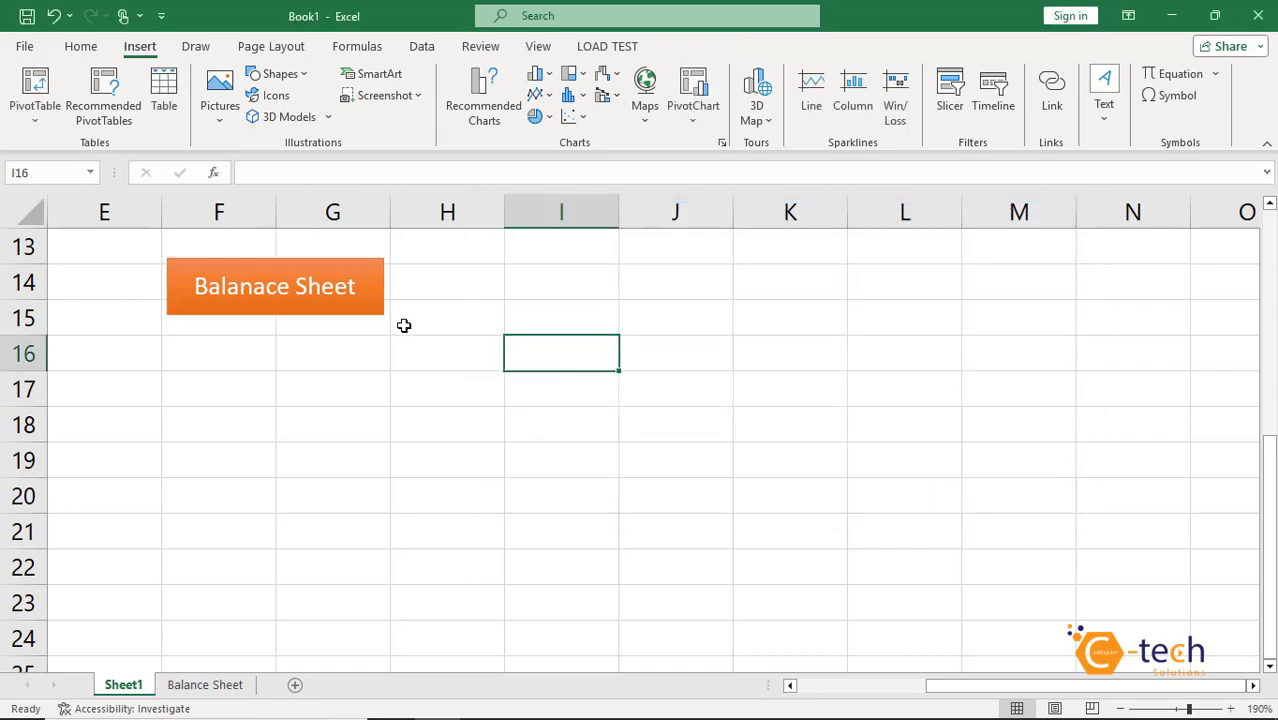
pyautogui.click(318, 297)
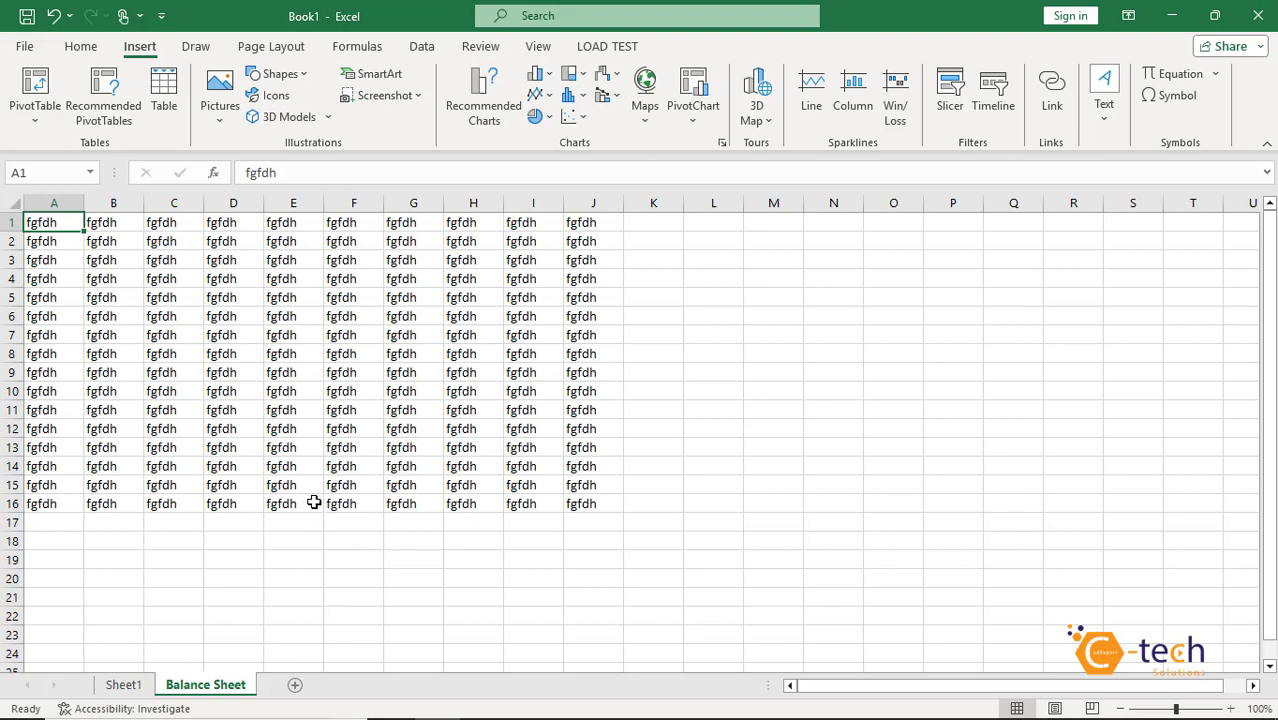
pyautogui.click(123, 685)
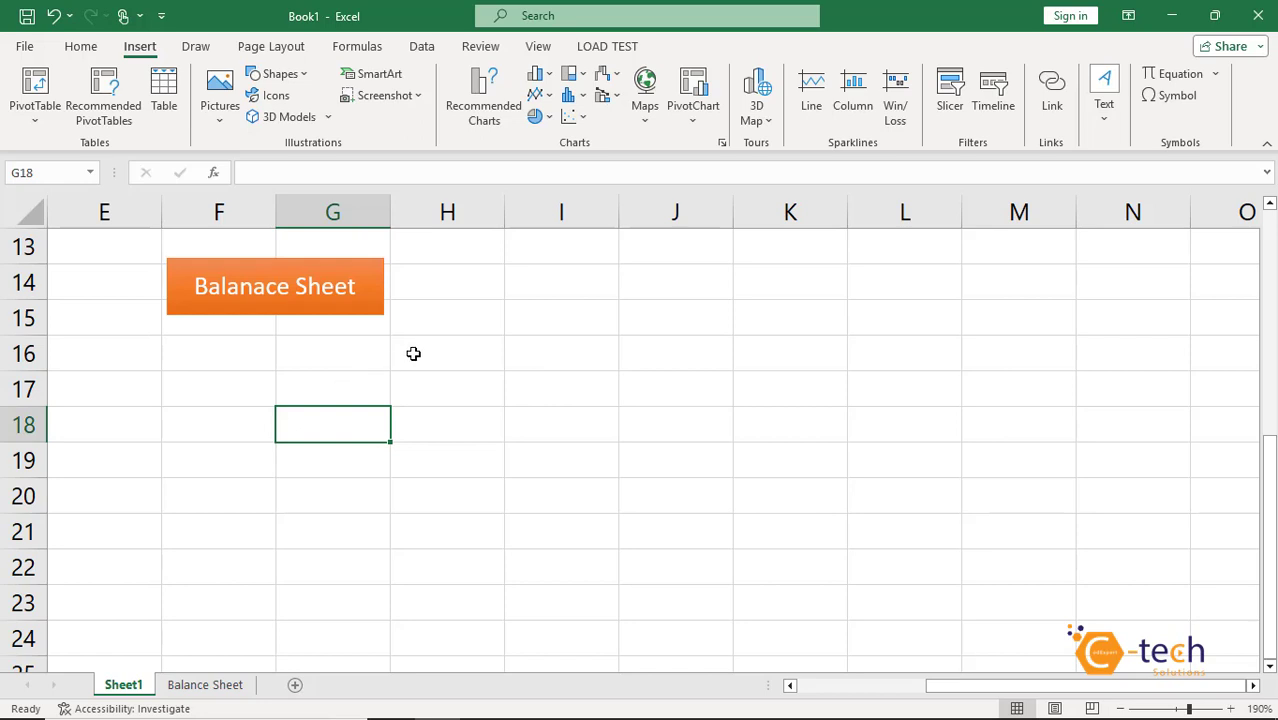
pyautogui.scroll(3, 413, 353)
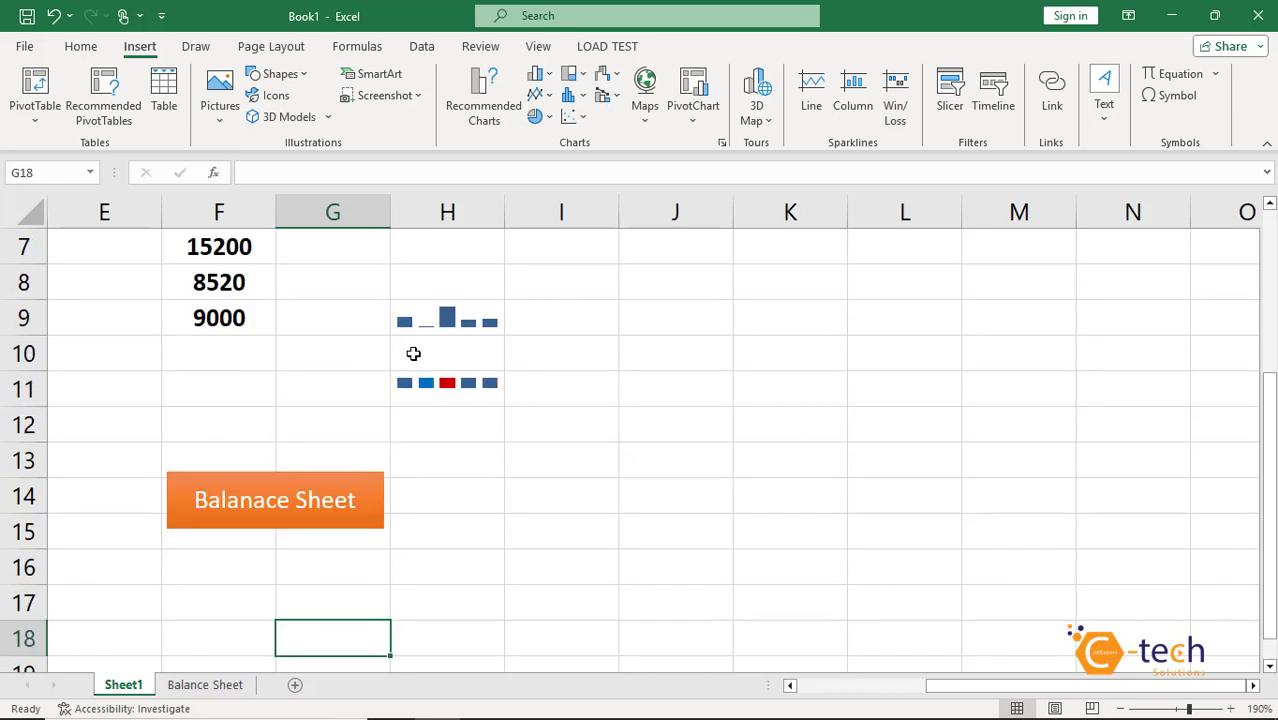
pyautogui.scroll(-2, 413, 353)
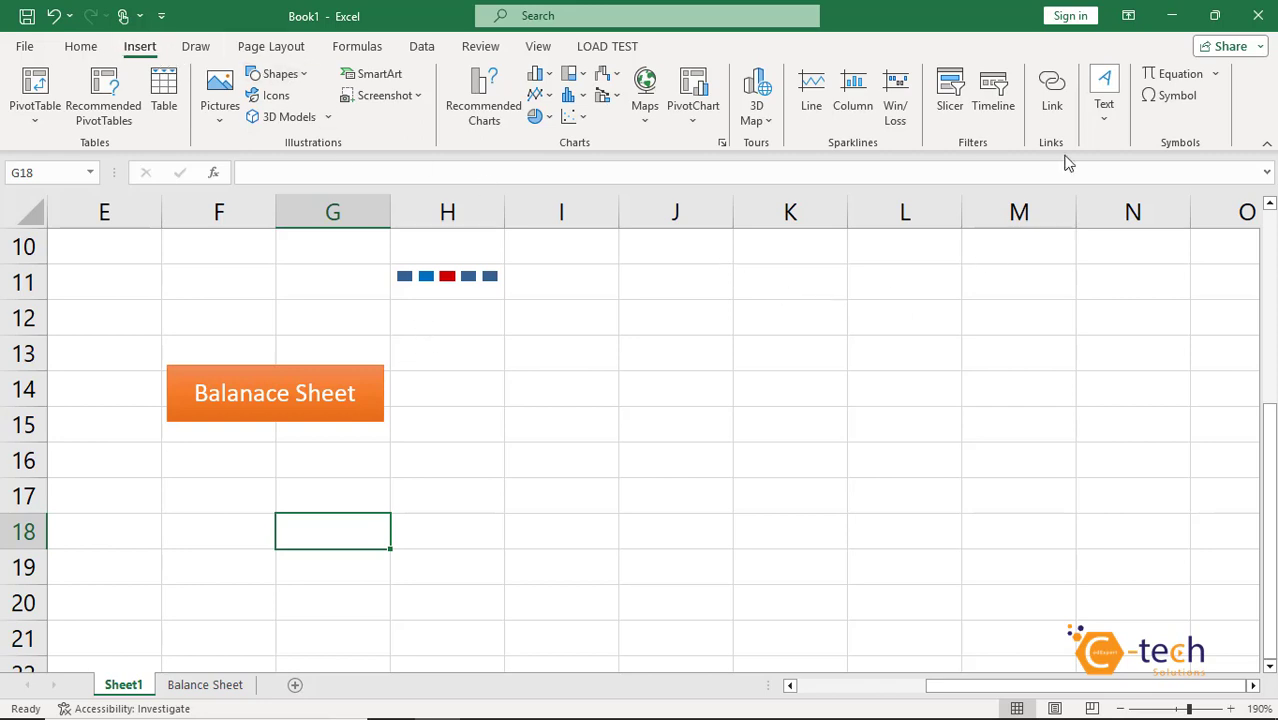
pyautogui.click(1054, 112)
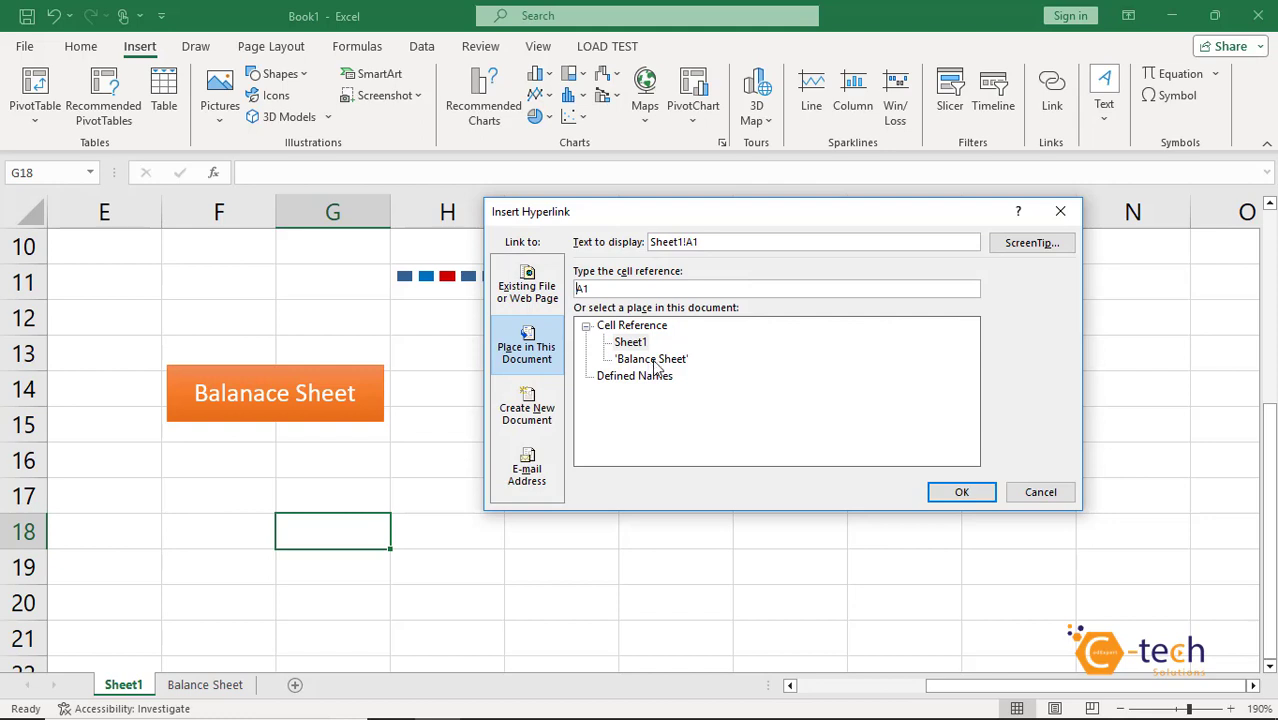
pyautogui.click(1046, 500)
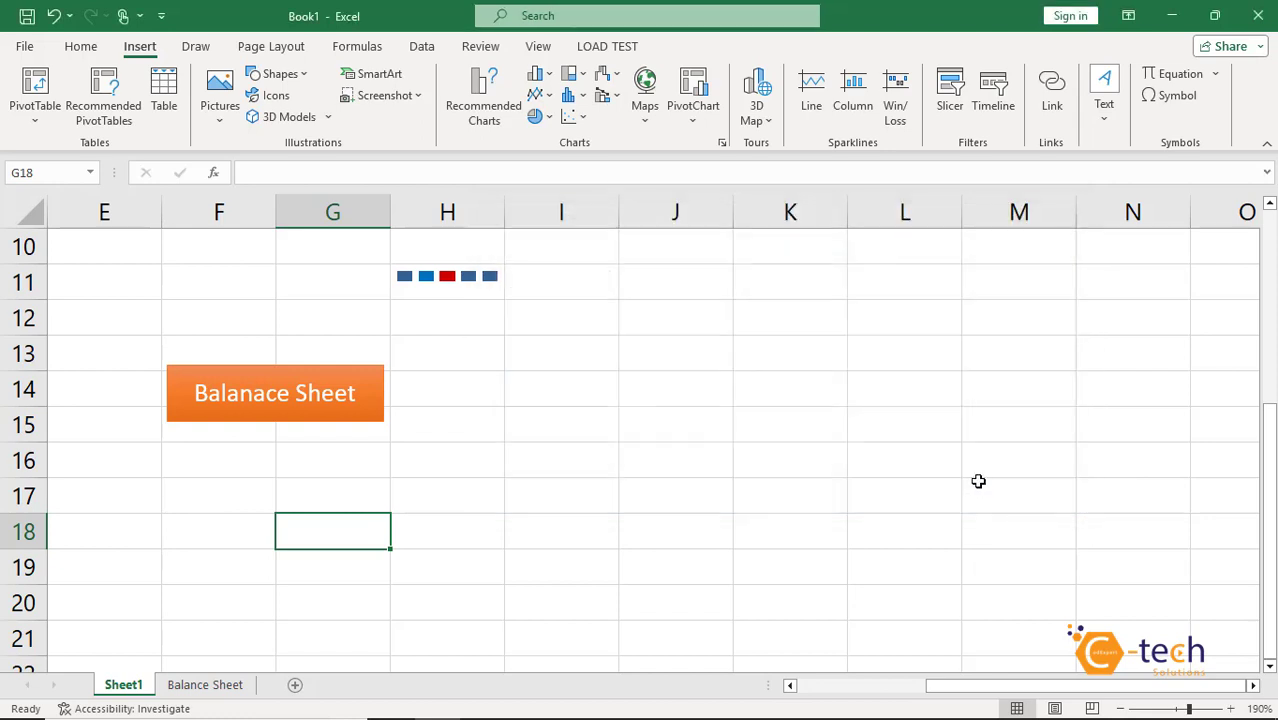
pyautogui.click(882, 451)
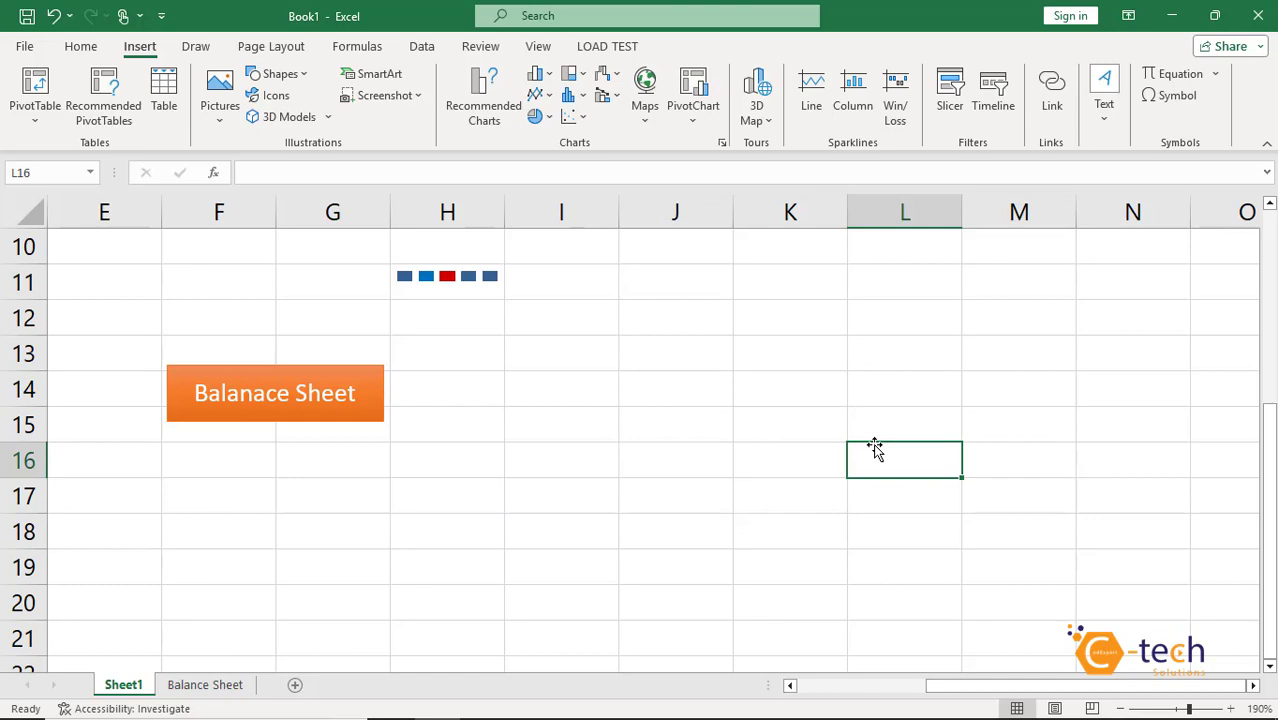